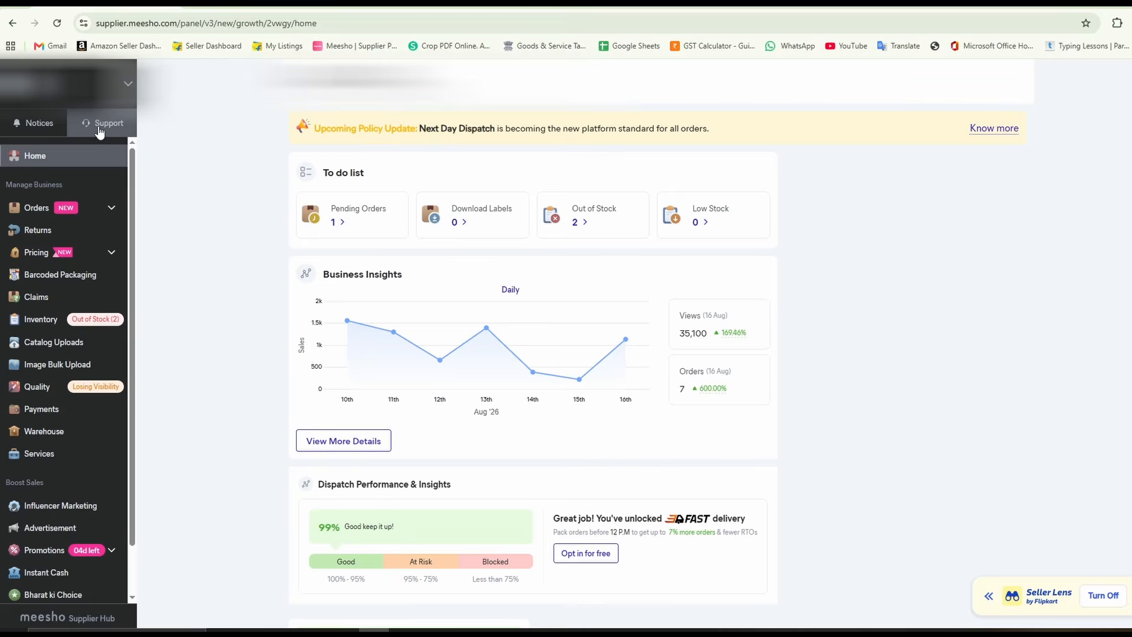
- Open the supplier Support page and search the help issues for "price increase"
click(100, 130)
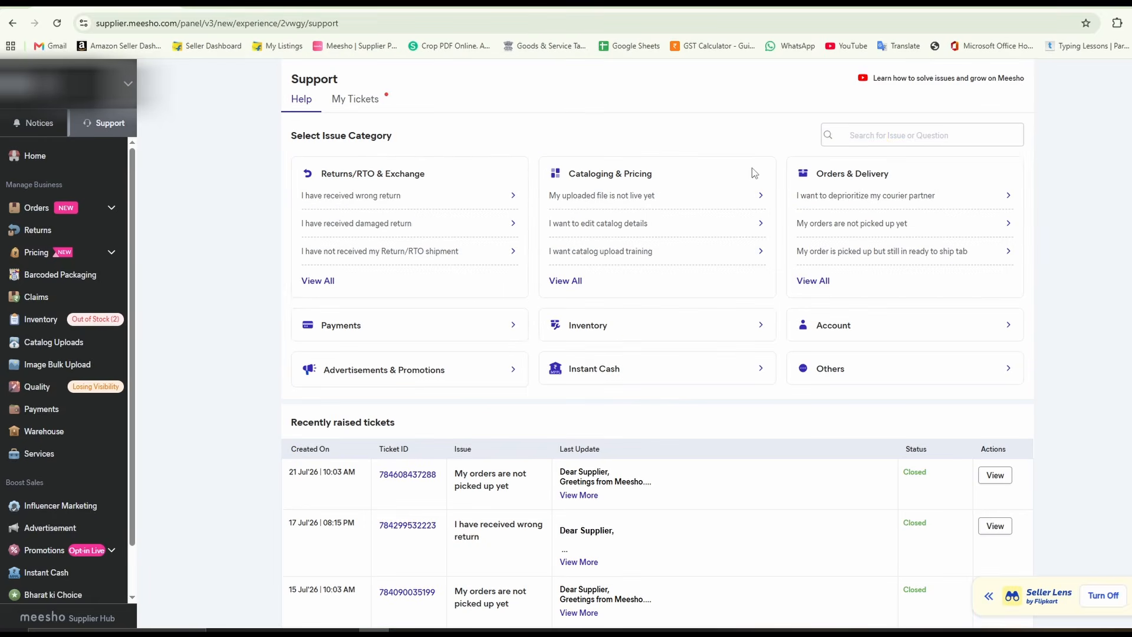
click(877, 132)
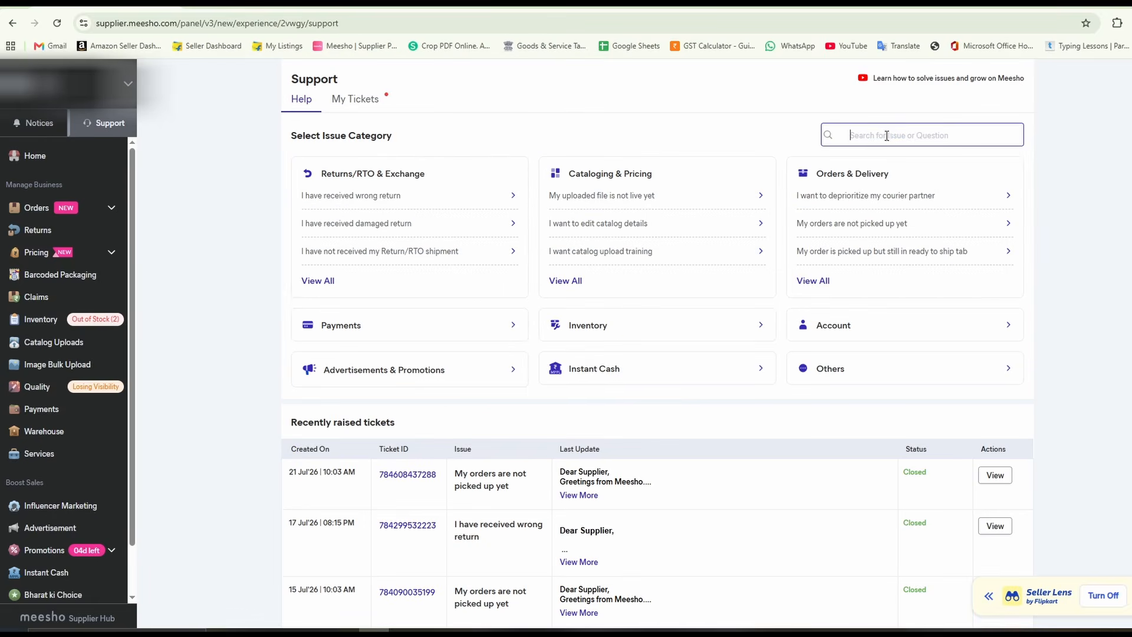
text(price inc)
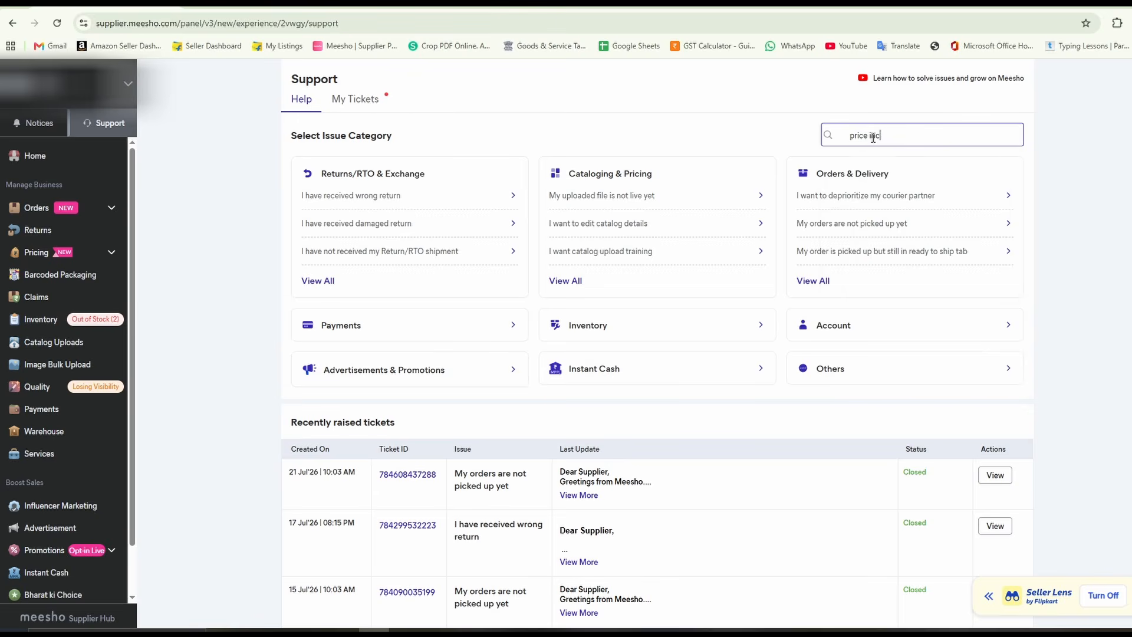
text(e)
key(BackSpace)
text(rease)
key(BackSpace)
key(BackSpace)
key(BackSpace)
text(ease)
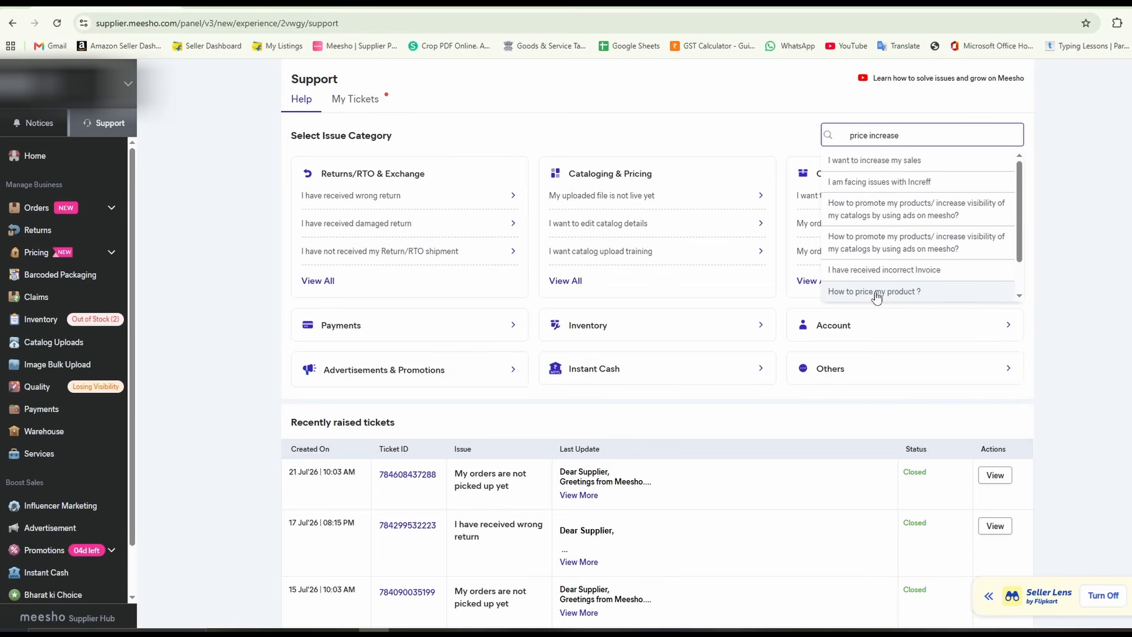
- Open the suggested help article "I want to change price of a product/catalog" and review its instructions through to the end
scroll(878, 295, down, 1)
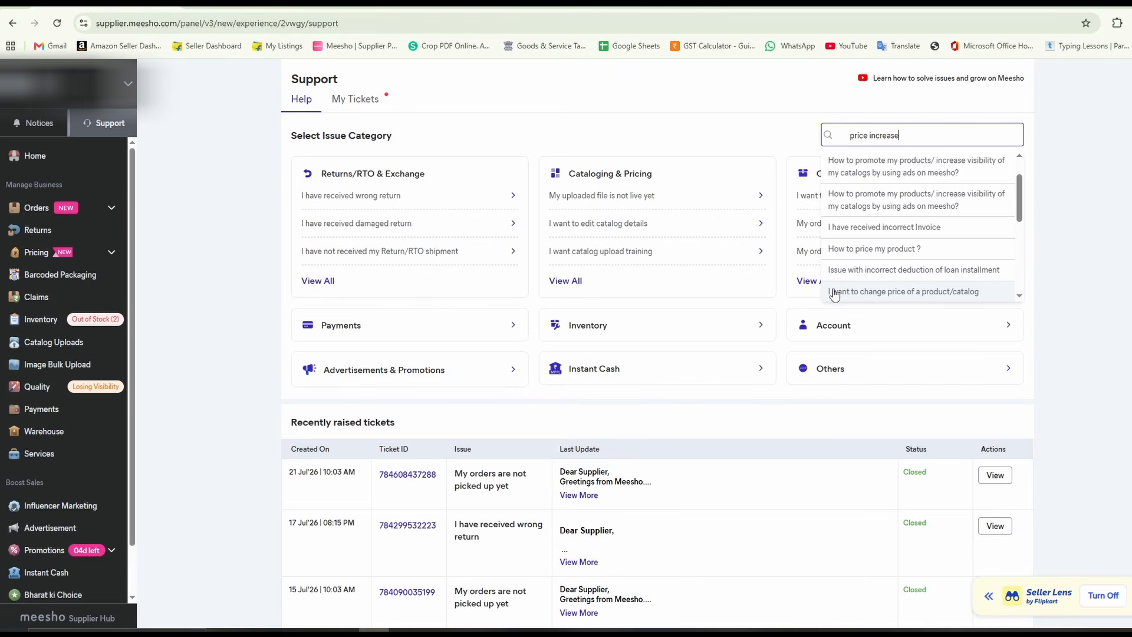
click(891, 295)
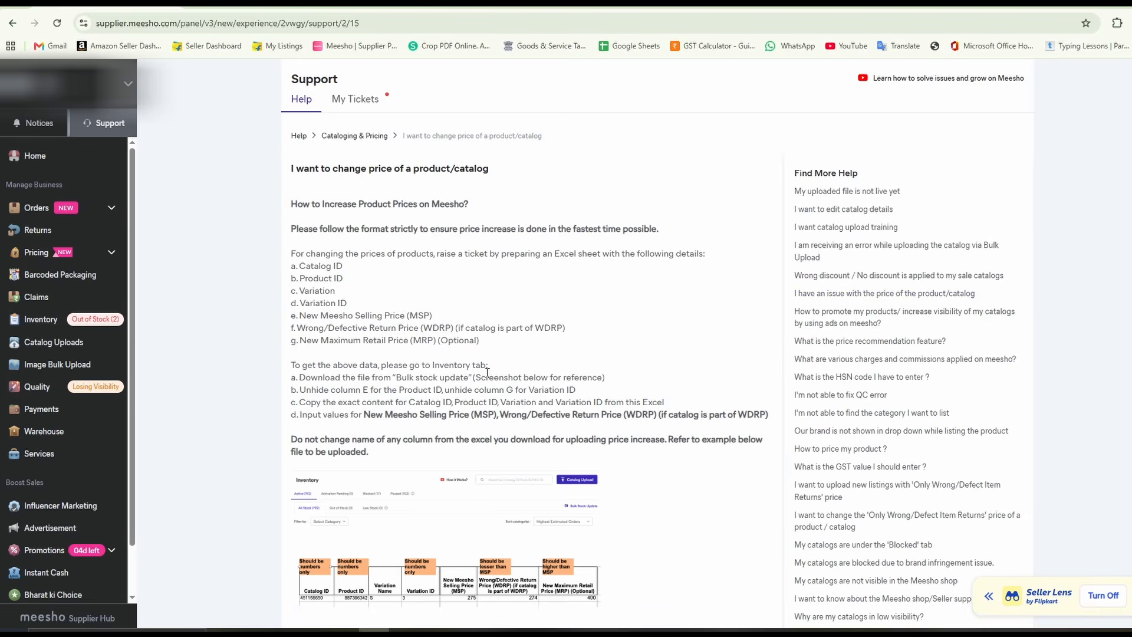
scroll(487, 373, down, 9)
scroll(487, 373, up, 6)
scroll(488, 373, down, 3)
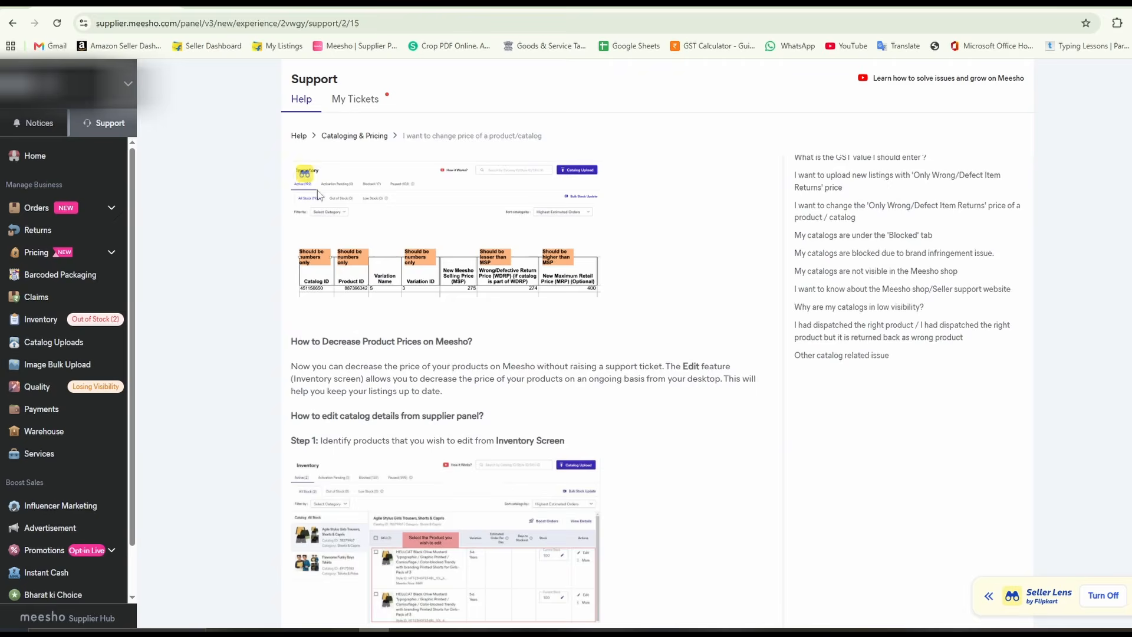
scroll(478, 377, down, 15)
- Mark the price-change article as not helpful and start raising a ticket for the issue
click(475, 543)
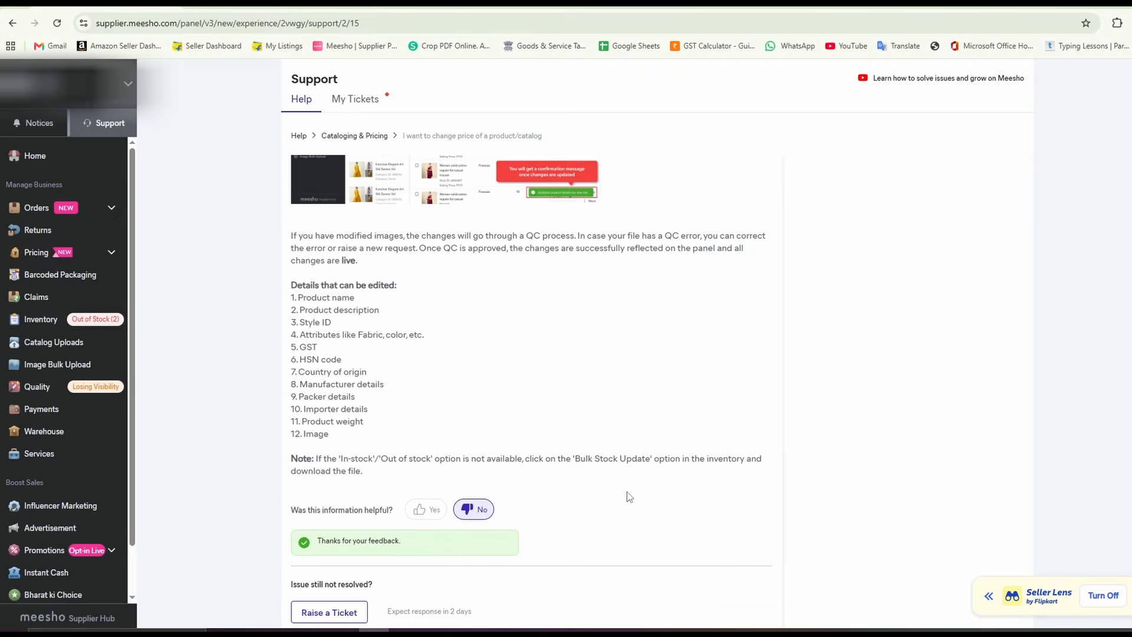
scroll(468, 558, up, 1)
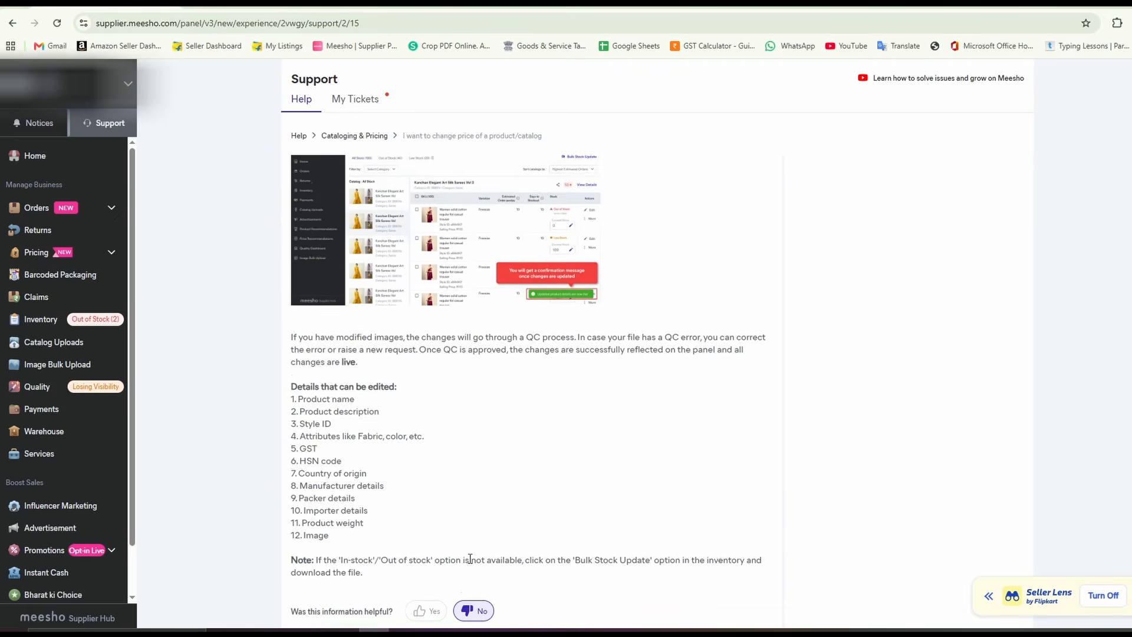
scroll(467, 558, down, 1)
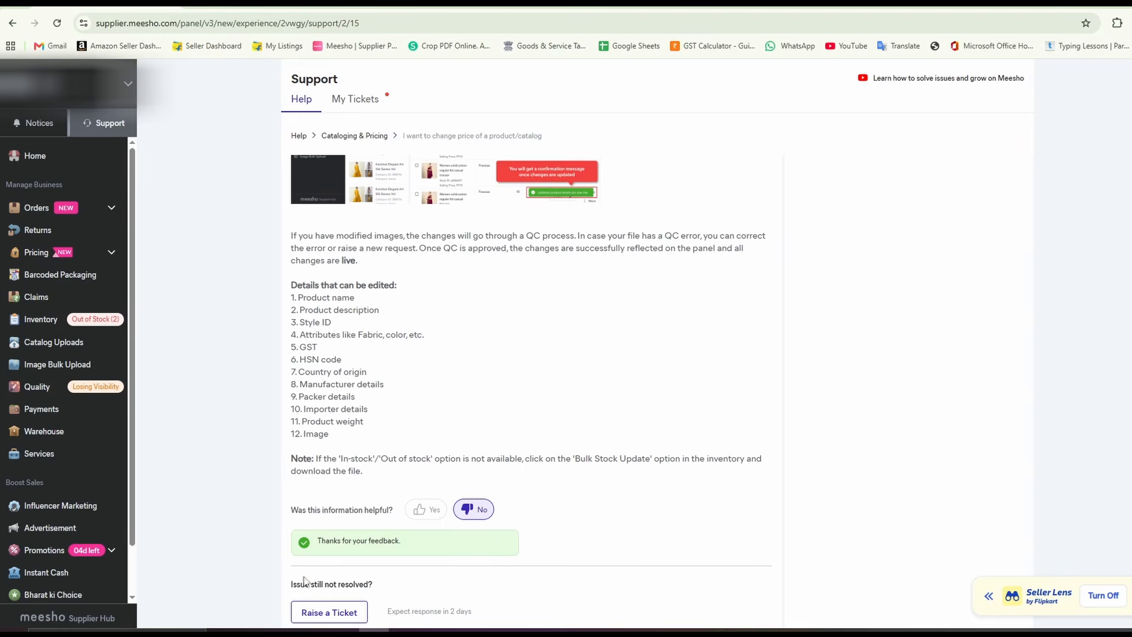
click(318, 613)
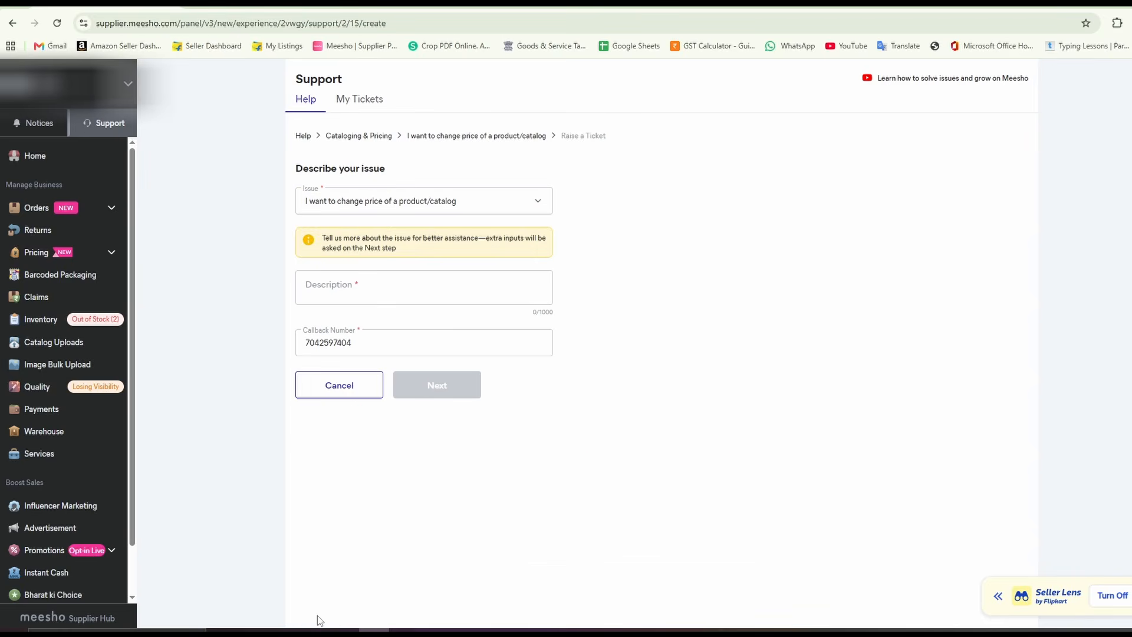
- Describe the ticket's issue as "Price increase" and continue to the ticket guidelines
click(327, 289)
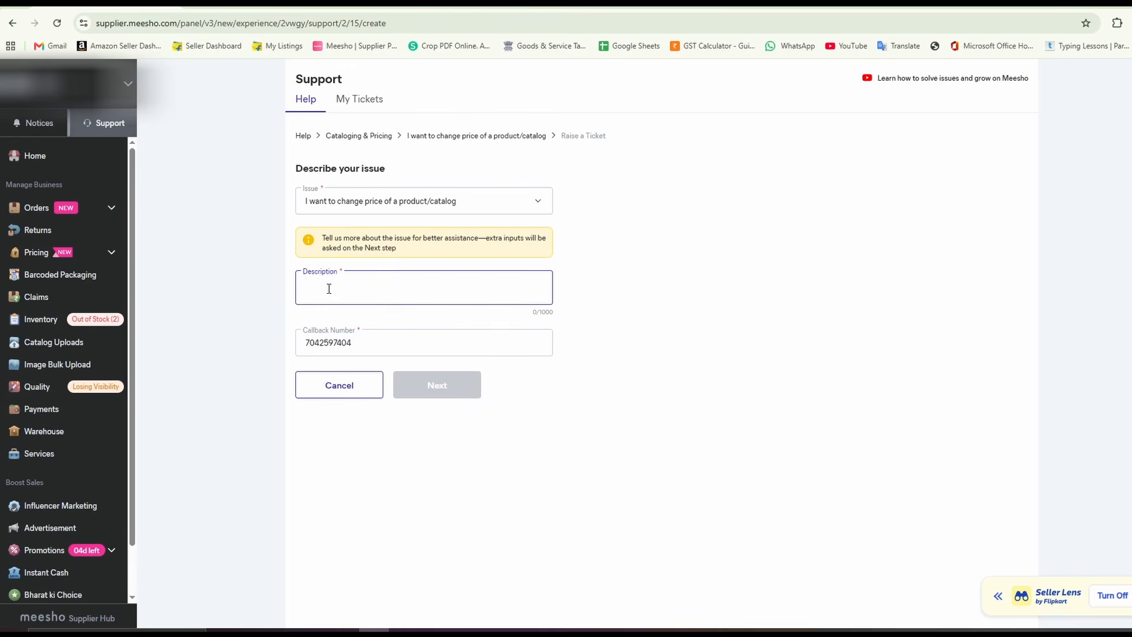
text(Price incr)
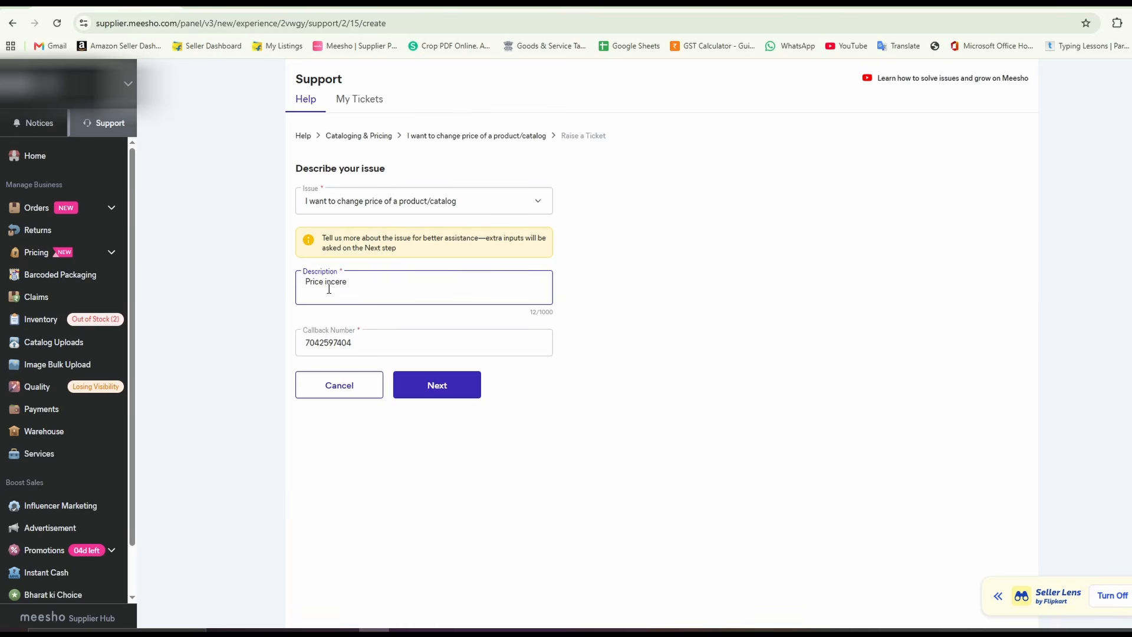
text(ease)
click(443, 396)
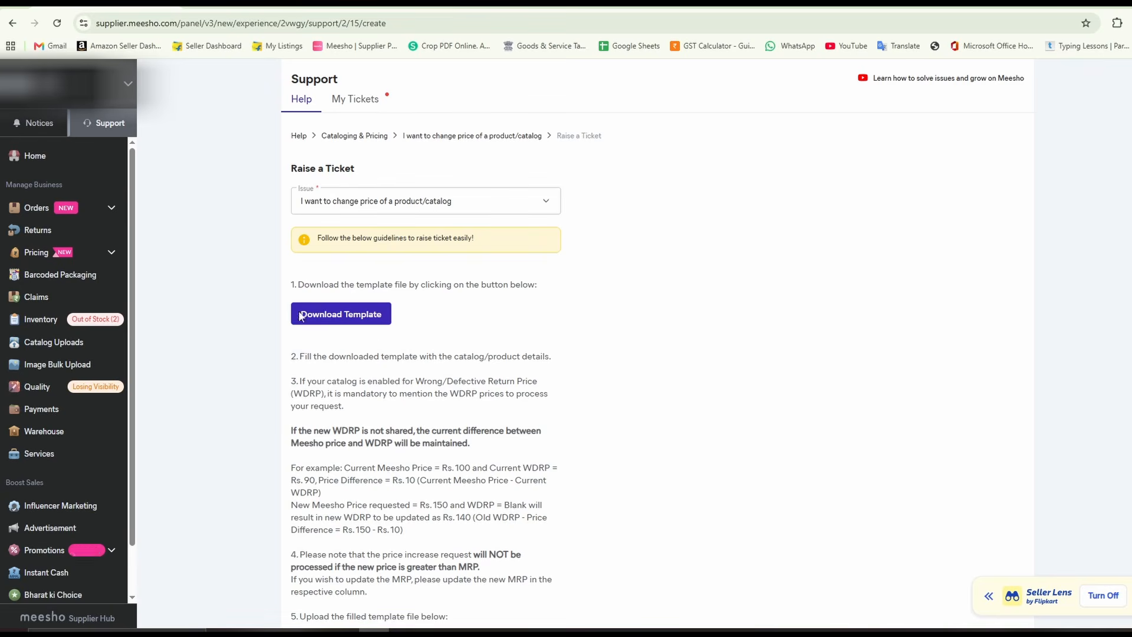
- Download the price-change template I-want-to-change-price-of-a-product_catalog6 to New folder in Downloads and open it in Excel
click(354, 316)
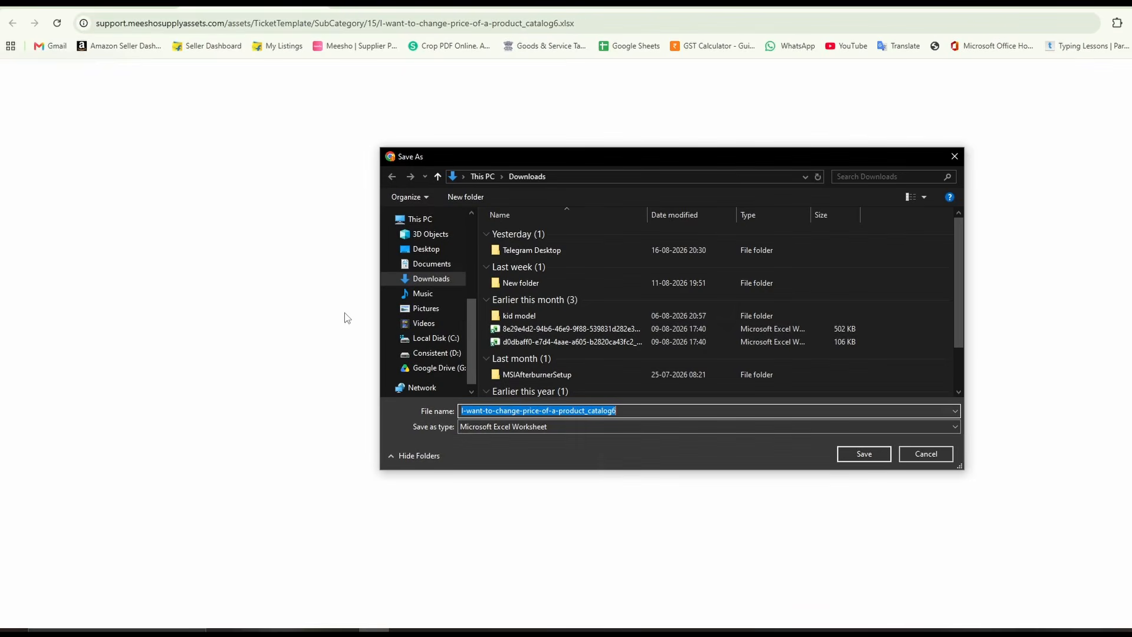
click(863, 454)
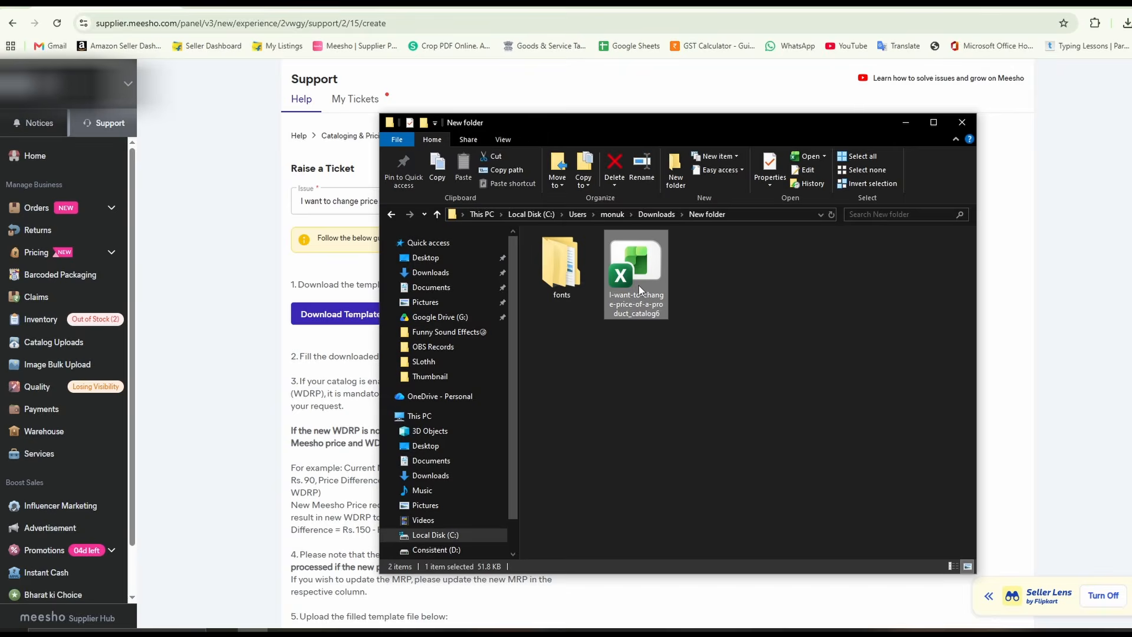
double_click(640, 289)
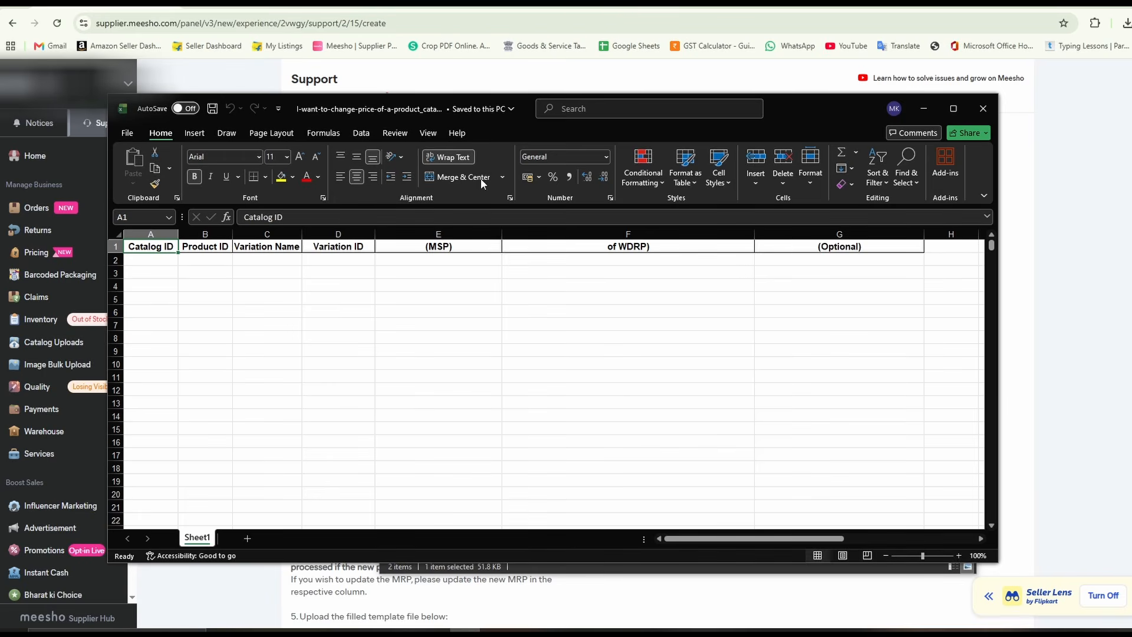
click(958, 108)
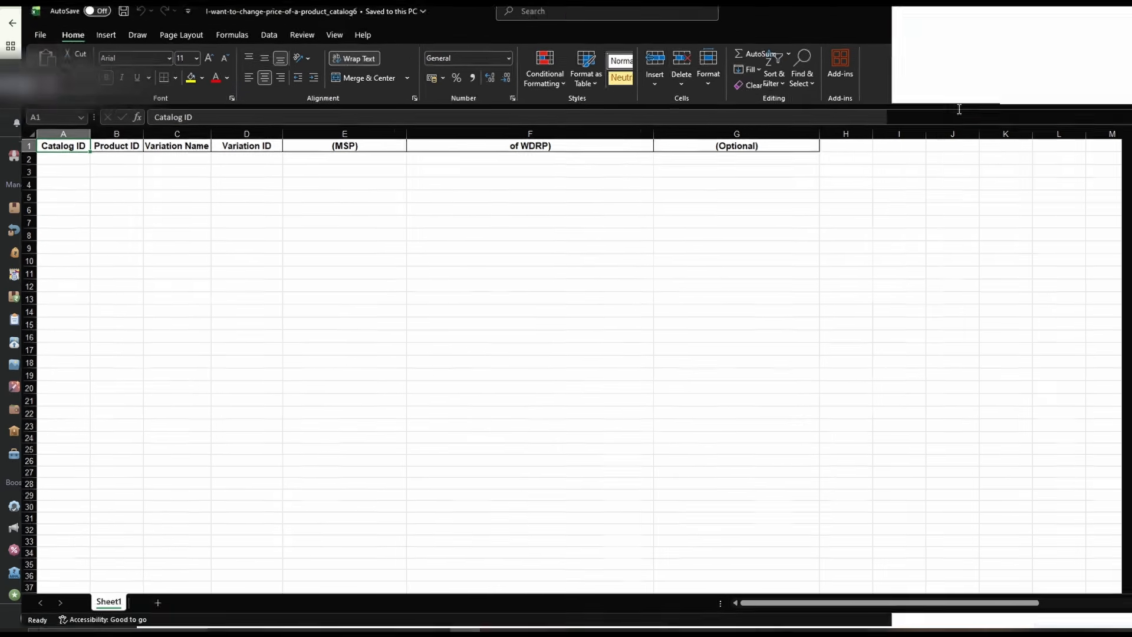
click(1131, 7)
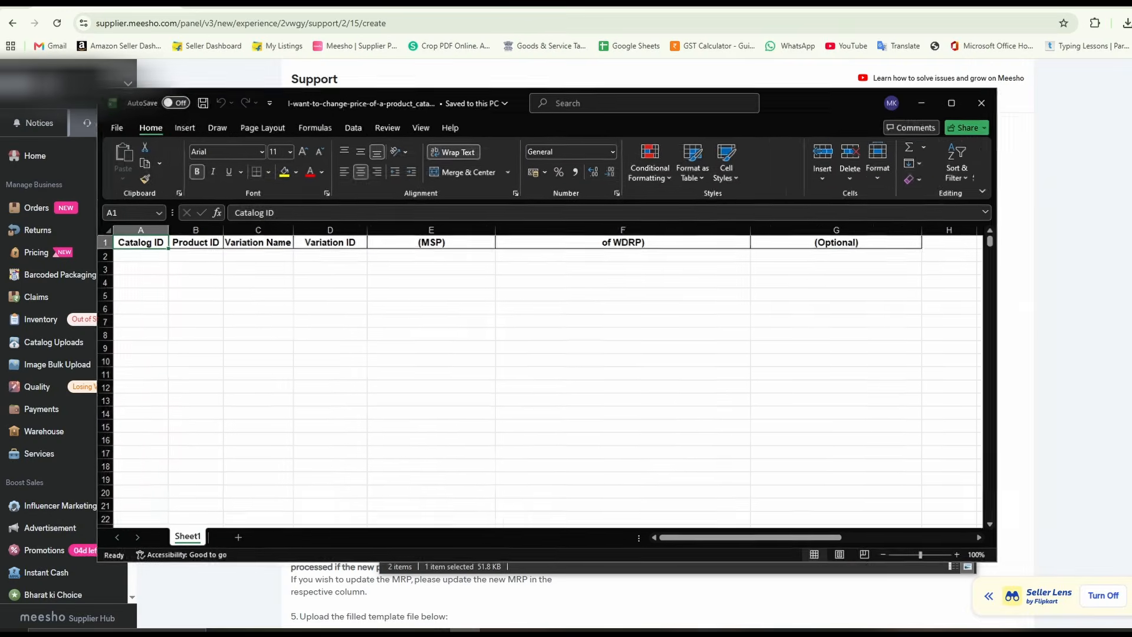
drag(636, 122, 719, 122)
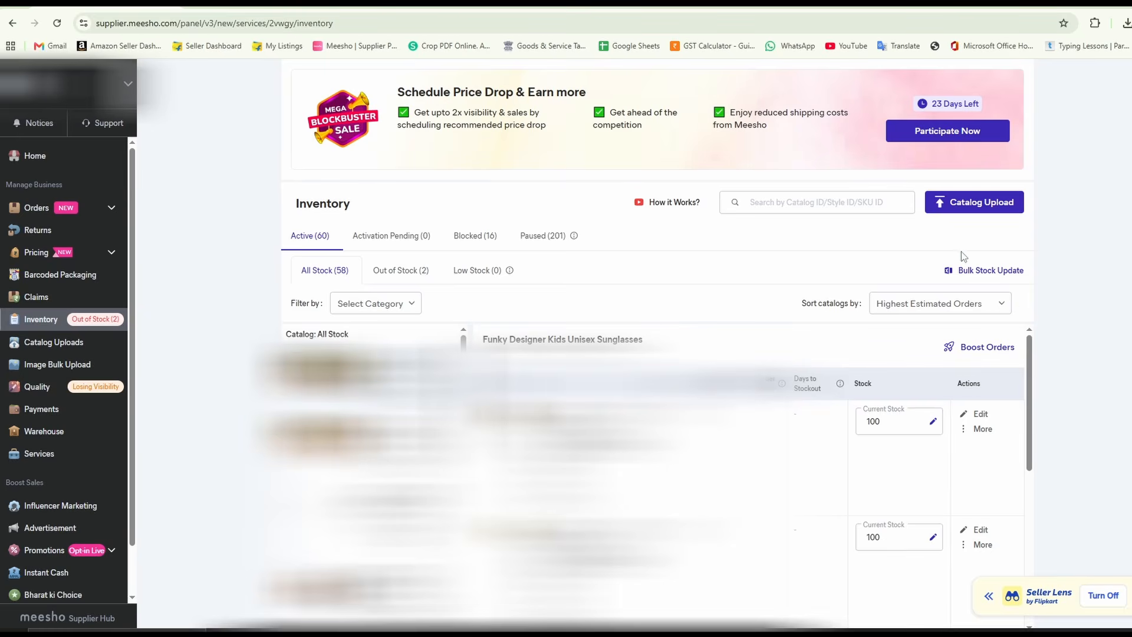
- Download the existing-stock file through the inventory's Bulk Stock Update, save it to New folder in Downloads, and open it in Excel
click(989, 271)
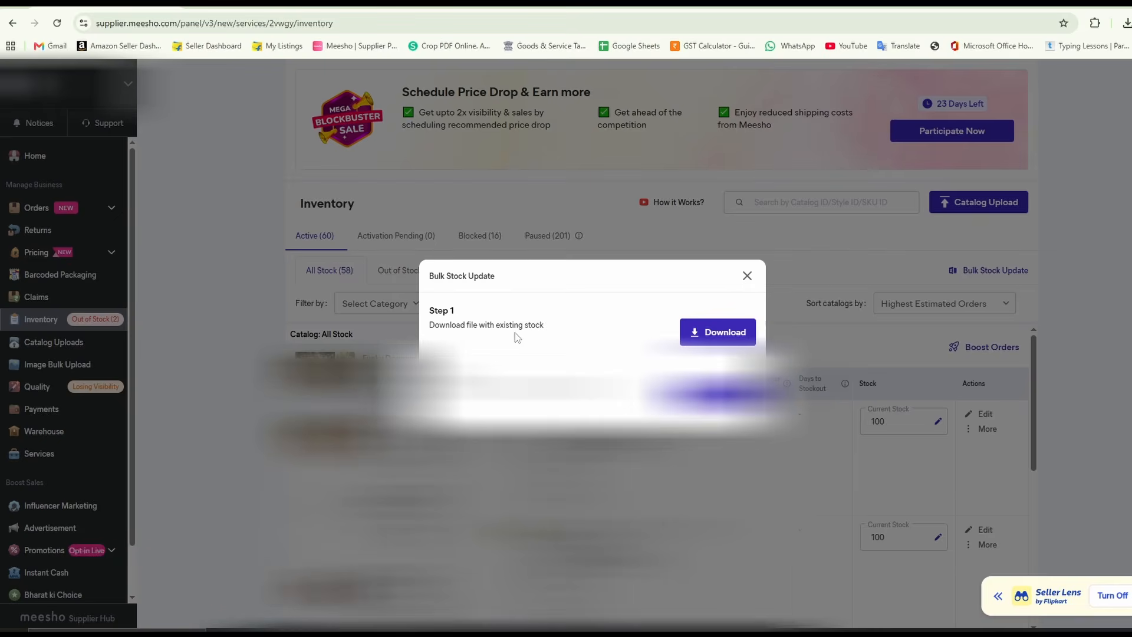
click(730, 337)
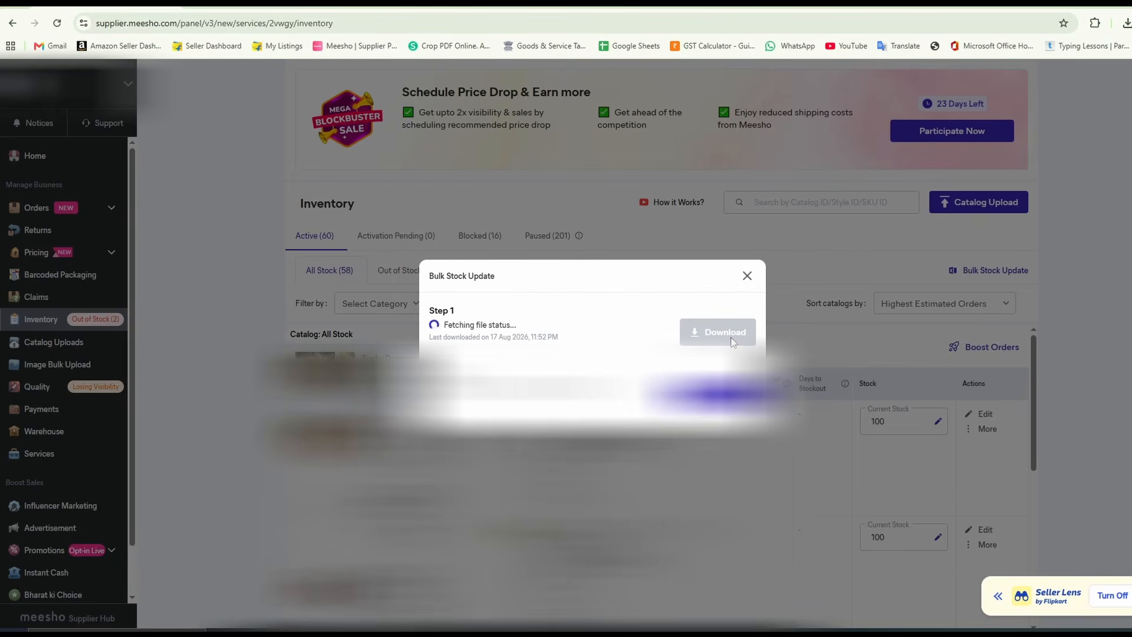
click(732, 342)
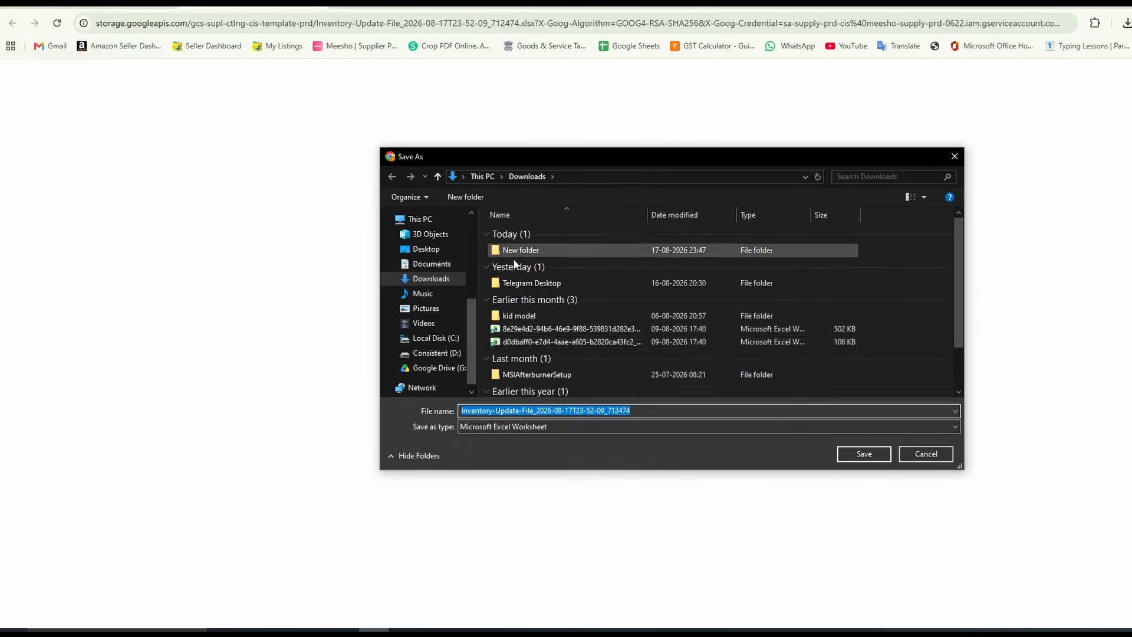
click(862, 455)
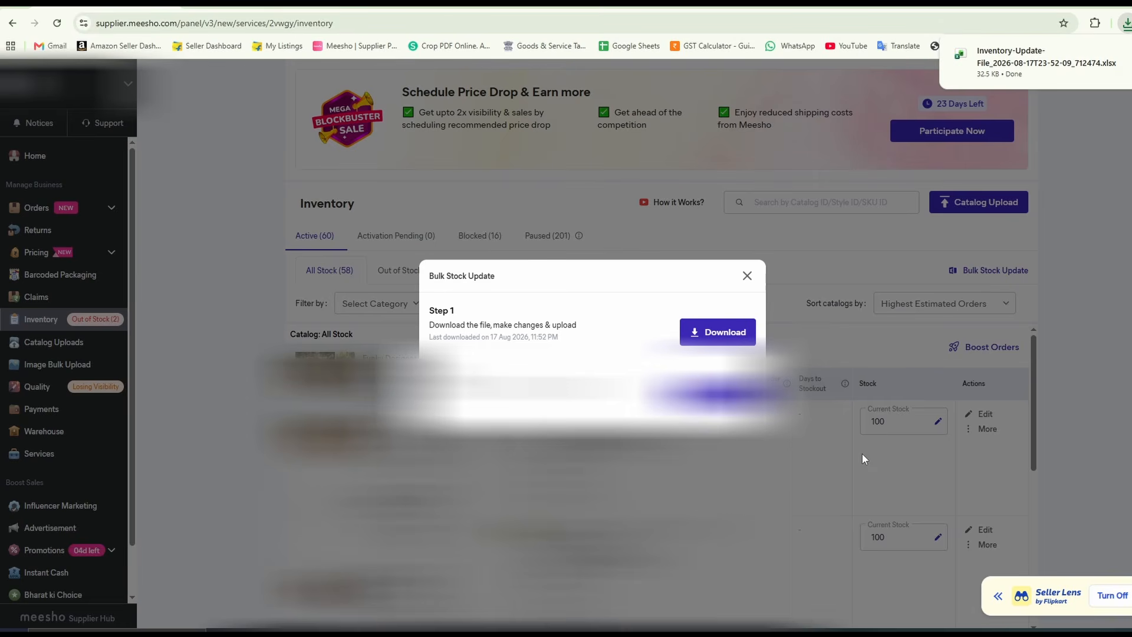
click(222, 632)
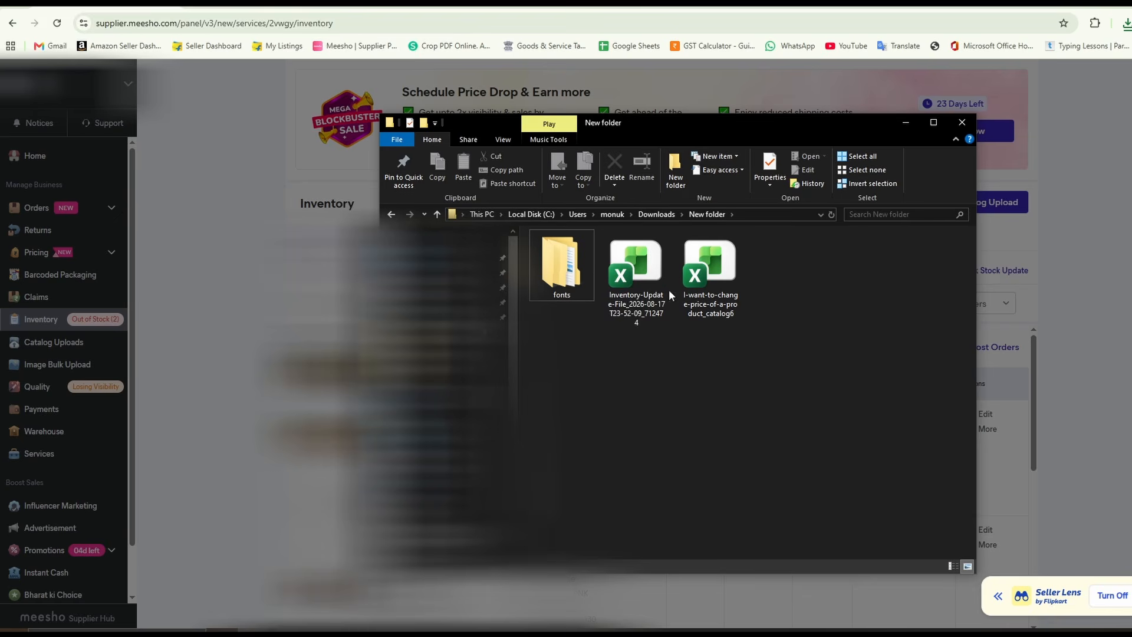
double_click(624, 284)
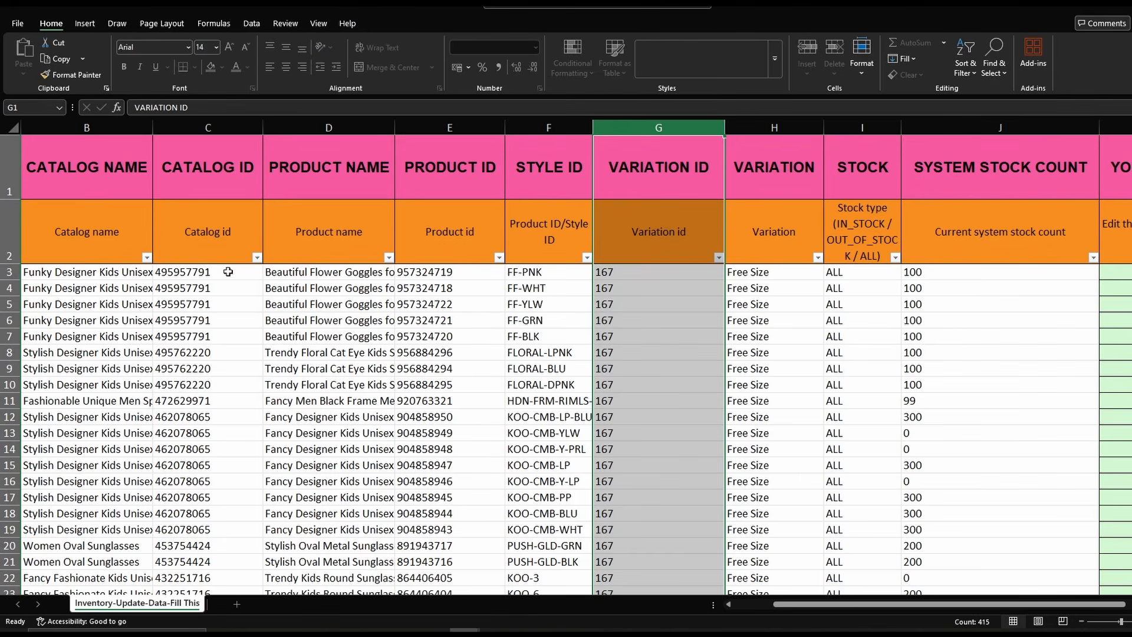
- Examine the Catalog ID, Product ID, Variation ID and Variation columns in the inventory update workbook
click(220, 126)
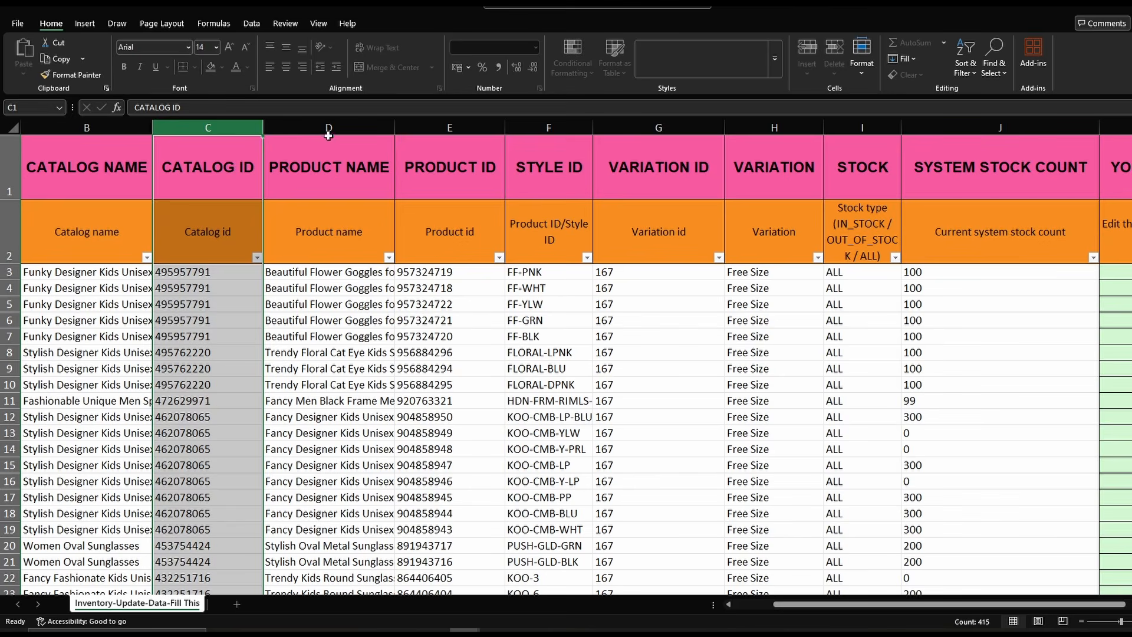
click(430, 127)
click(658, 128)
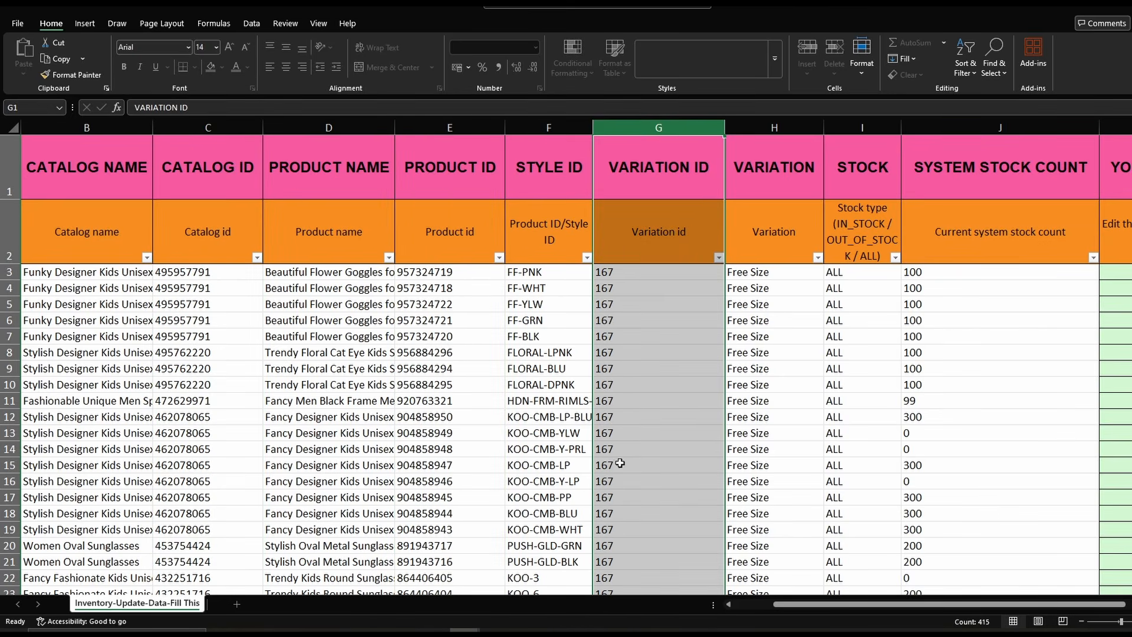
shift+click(791, 129)
click(787, 127)
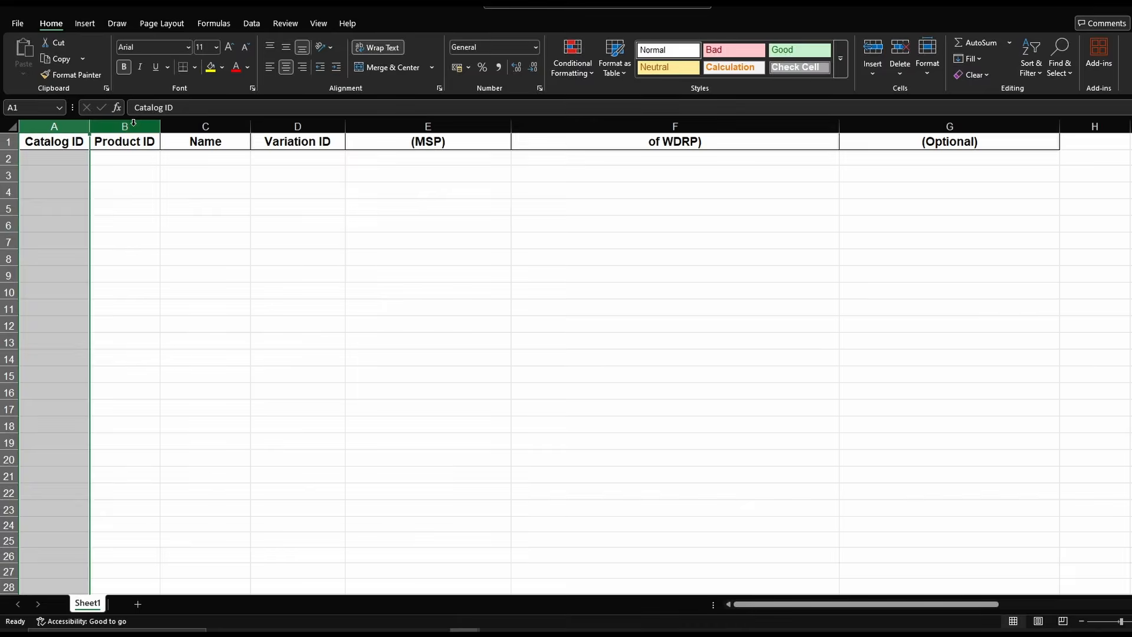
- Examine the template's Product ID, Variation ID, New Meesho Selling Price, Wrong/Defective Return Price and New Maximum Retail Price columns
click(125, 126)
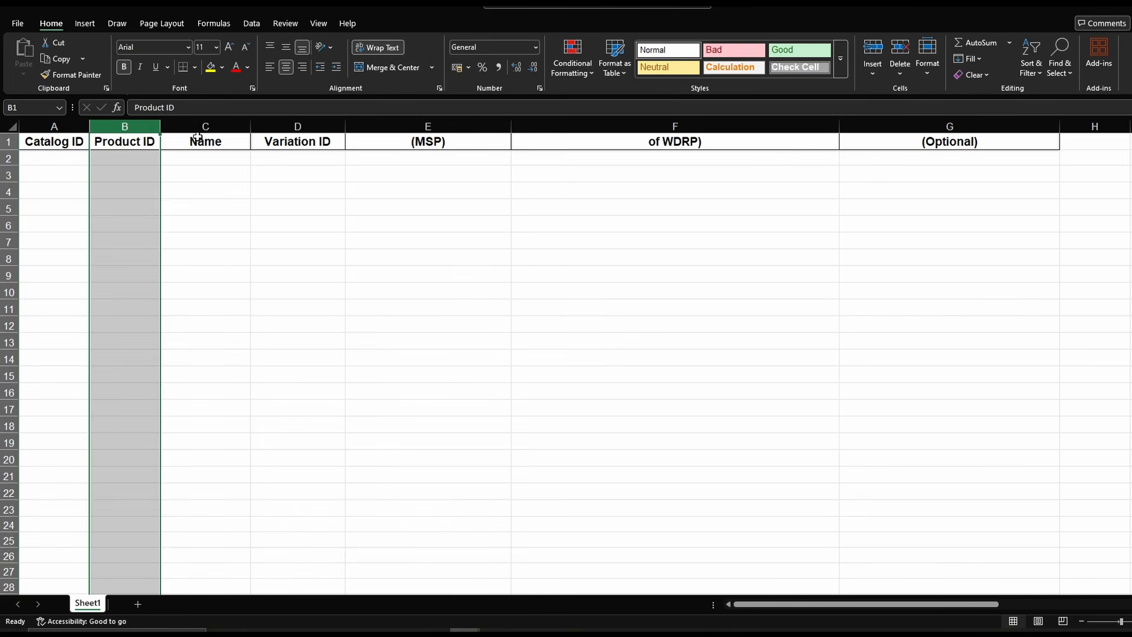
click(330, 127)
click(408, 127)
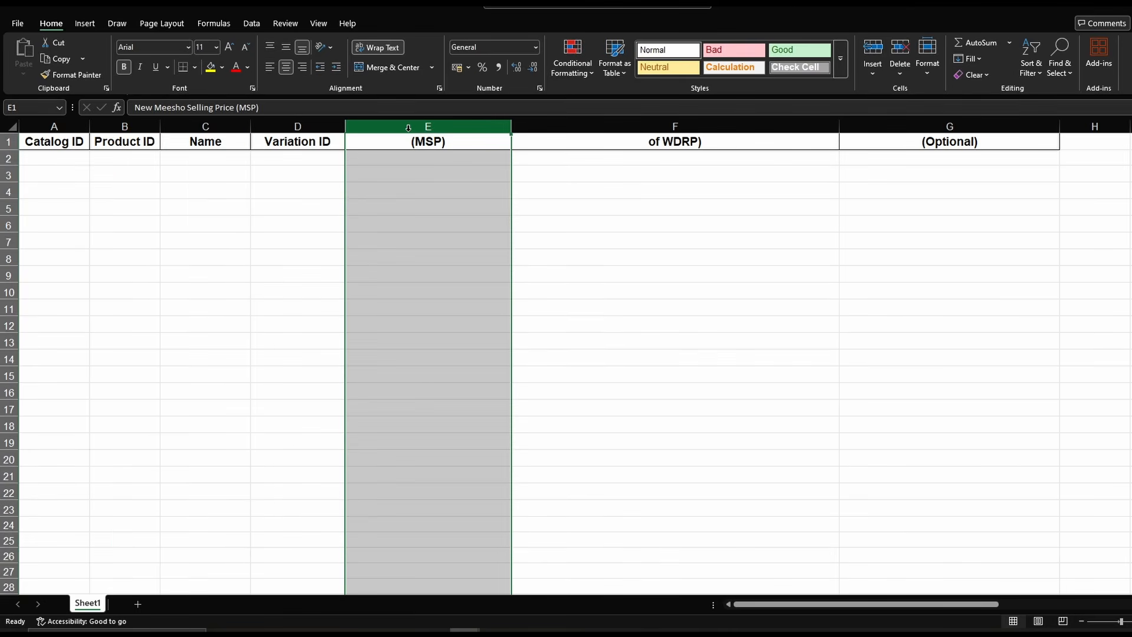
click(677, 125)
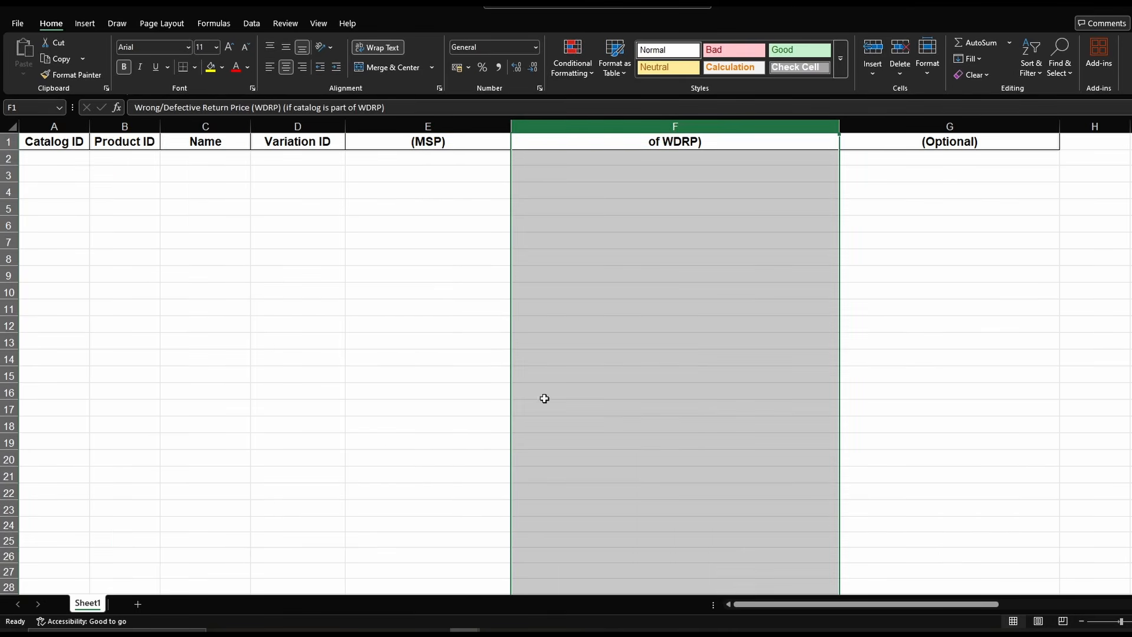
click(428, 126)
click(666, 122)
click(998, 122)
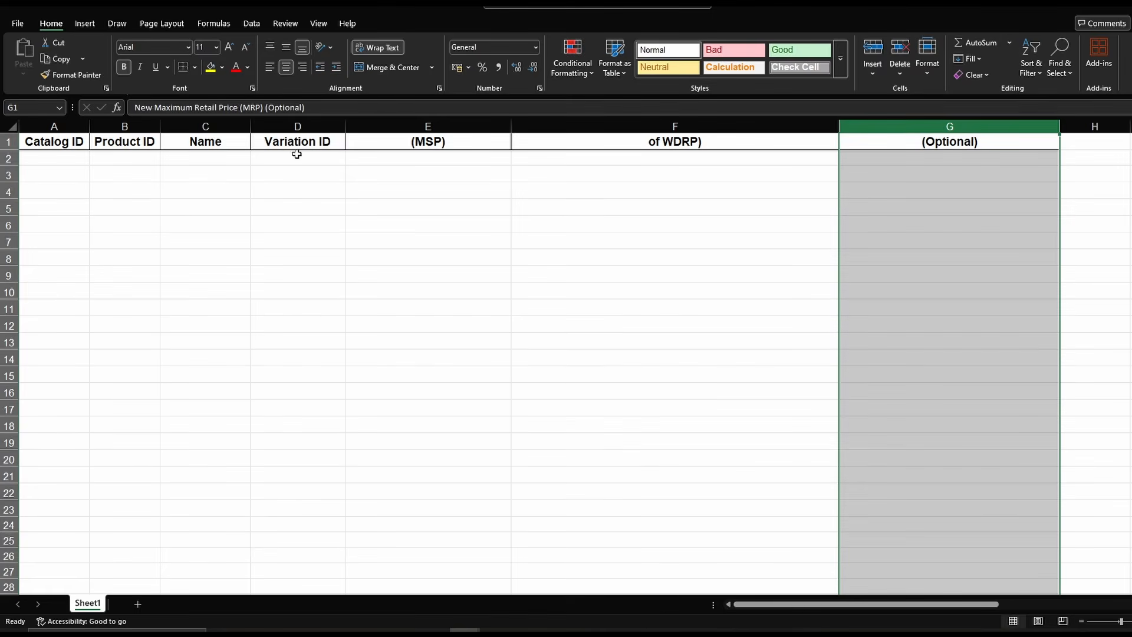
- Examine the template's Catalog ID, Variation Name, Variation ID and Meesho Selling Price columns
click(60, 125)
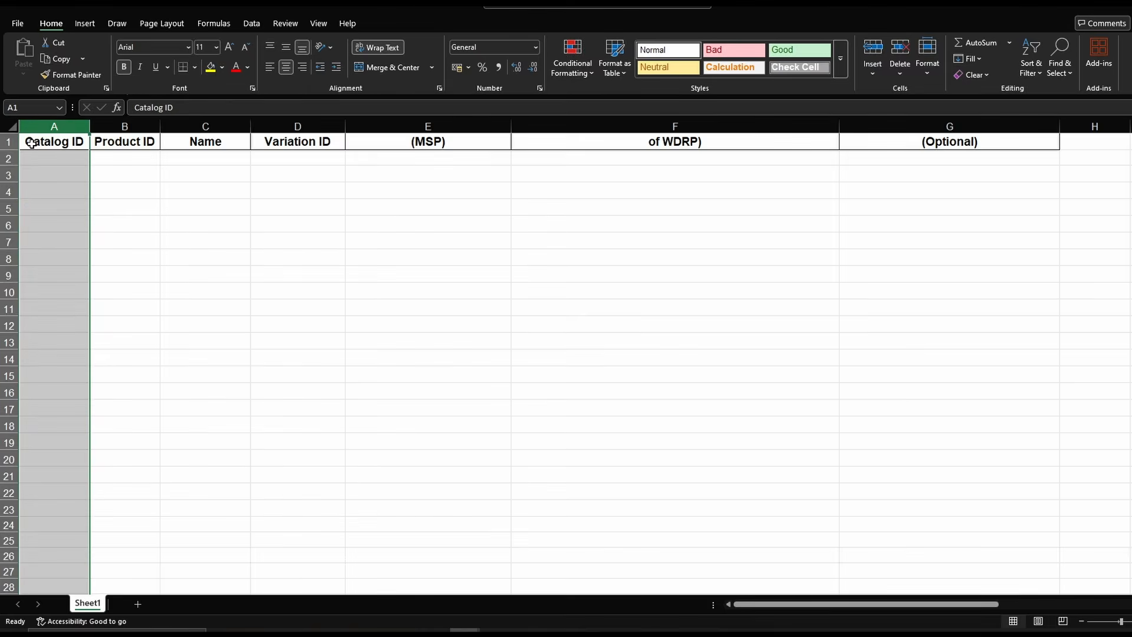
double_click(58, 158)
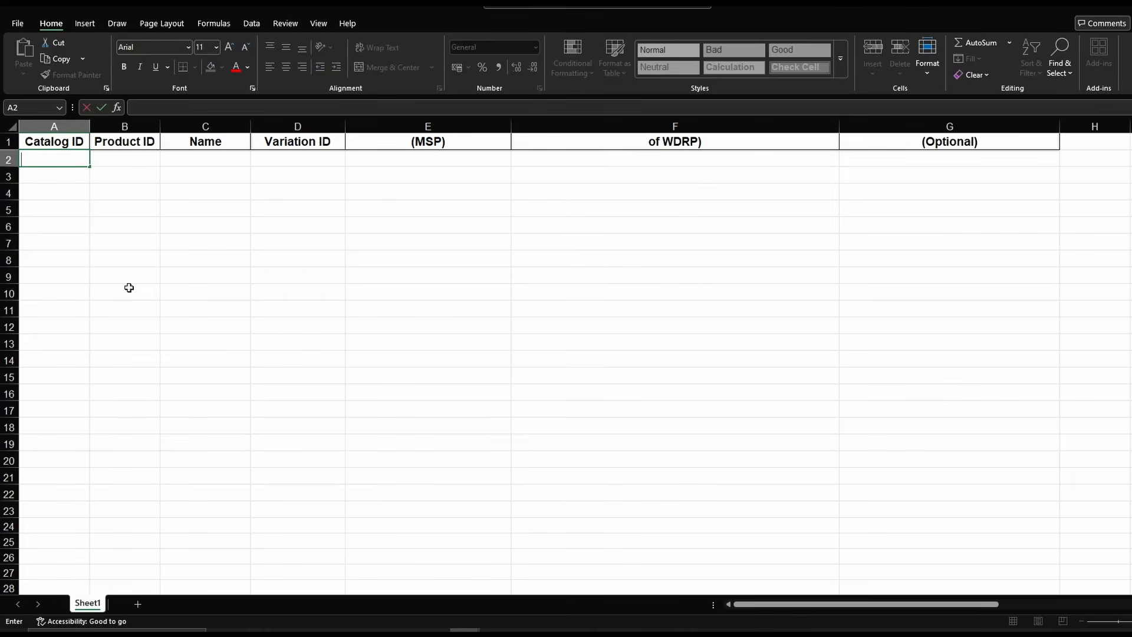
click(53, 125)
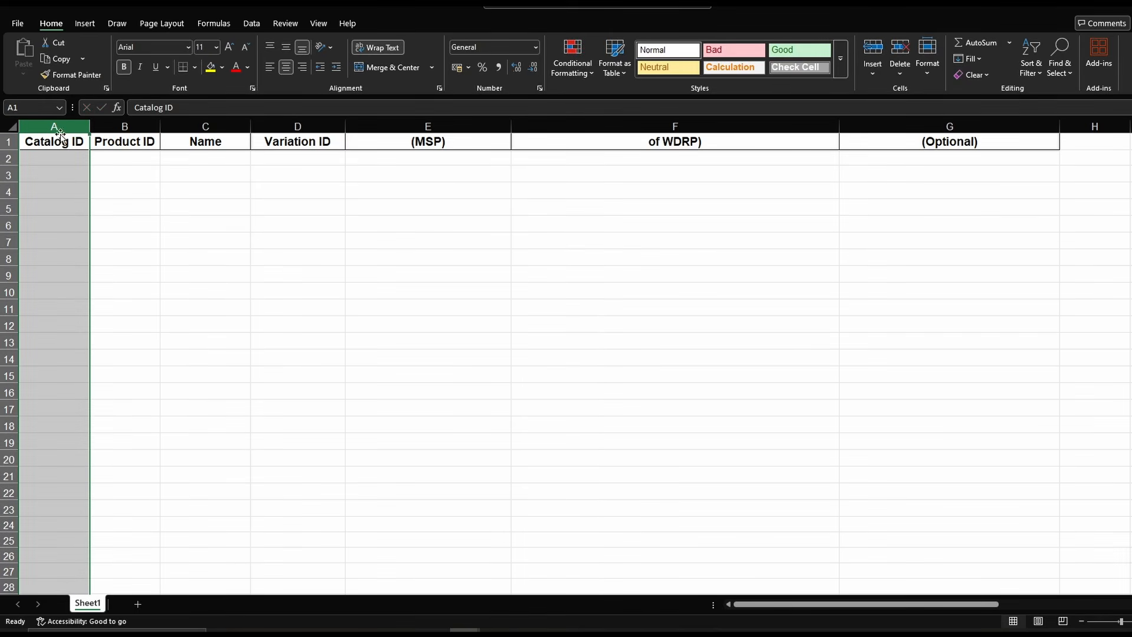
click(207, 126)
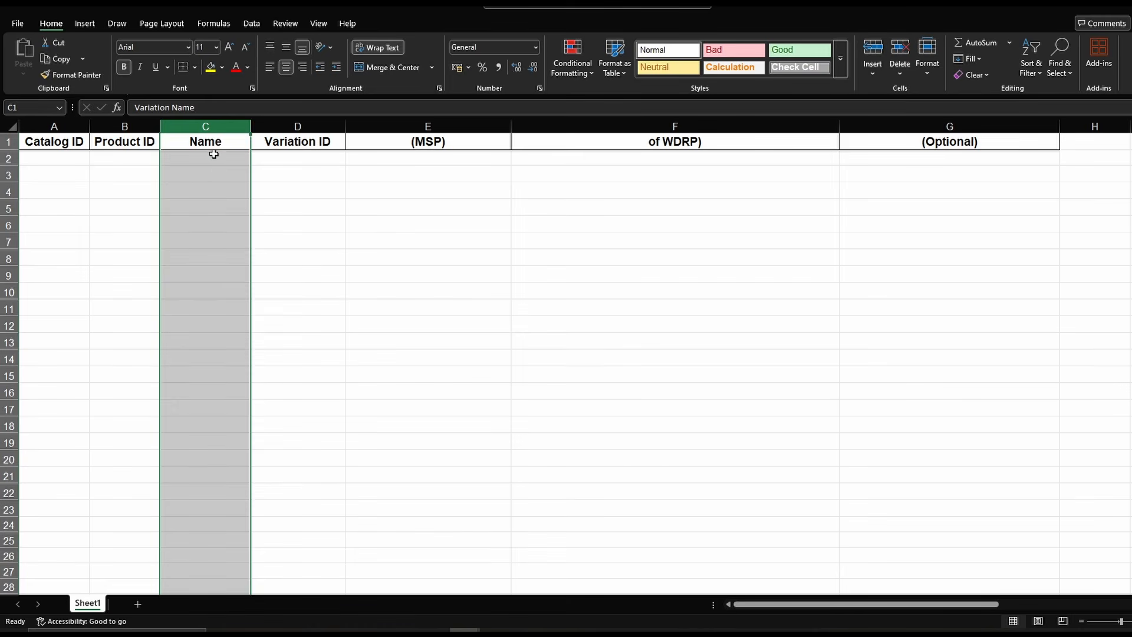
click(304, 129)
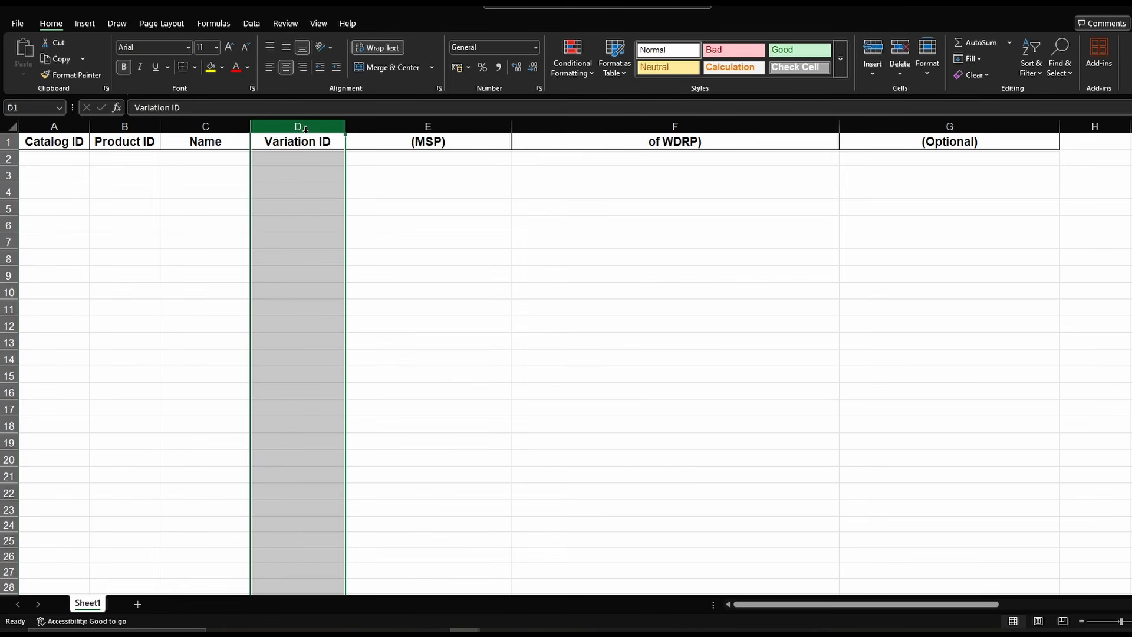
click(408, 128)
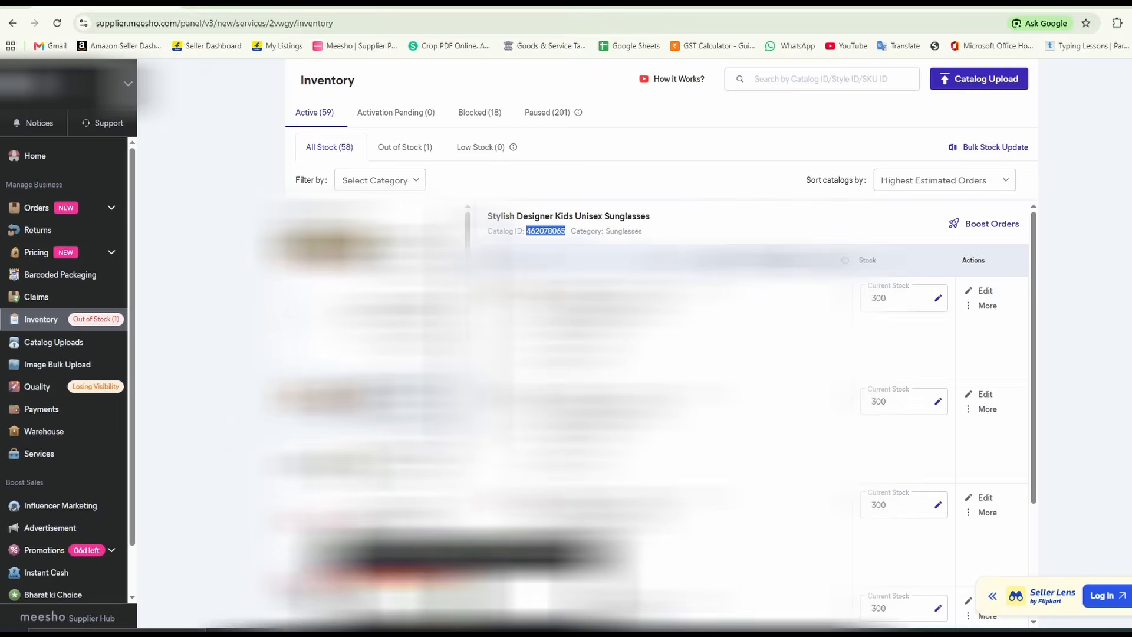
- Switch to the inventory update workbook and filter the Catalog ID column to catalog 462078065
click(405, 587)
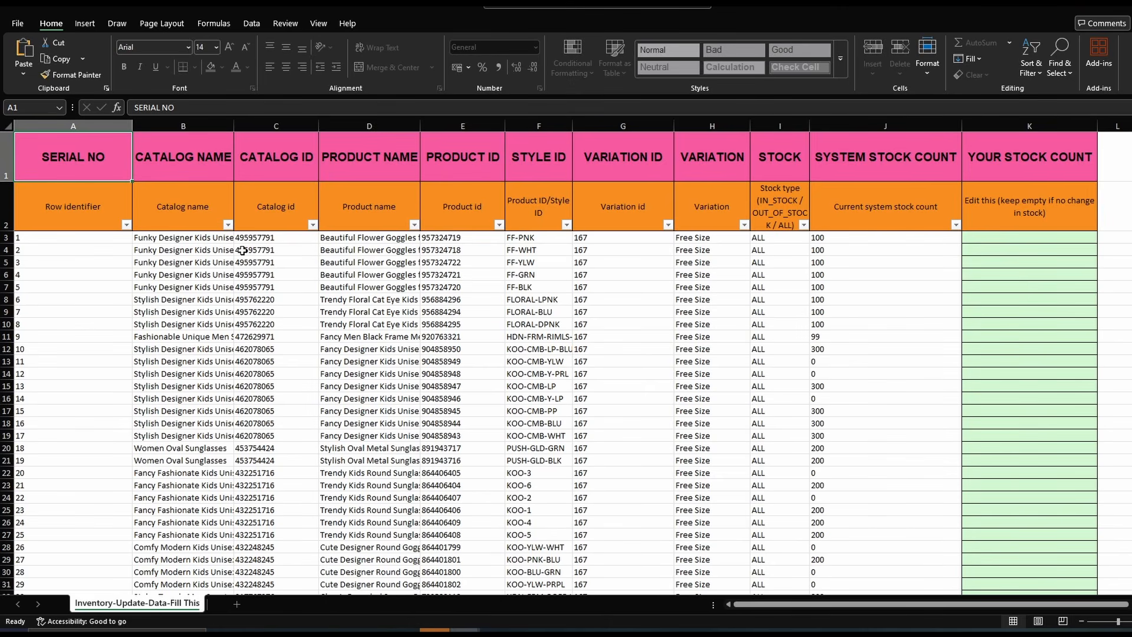
click(314, 227)
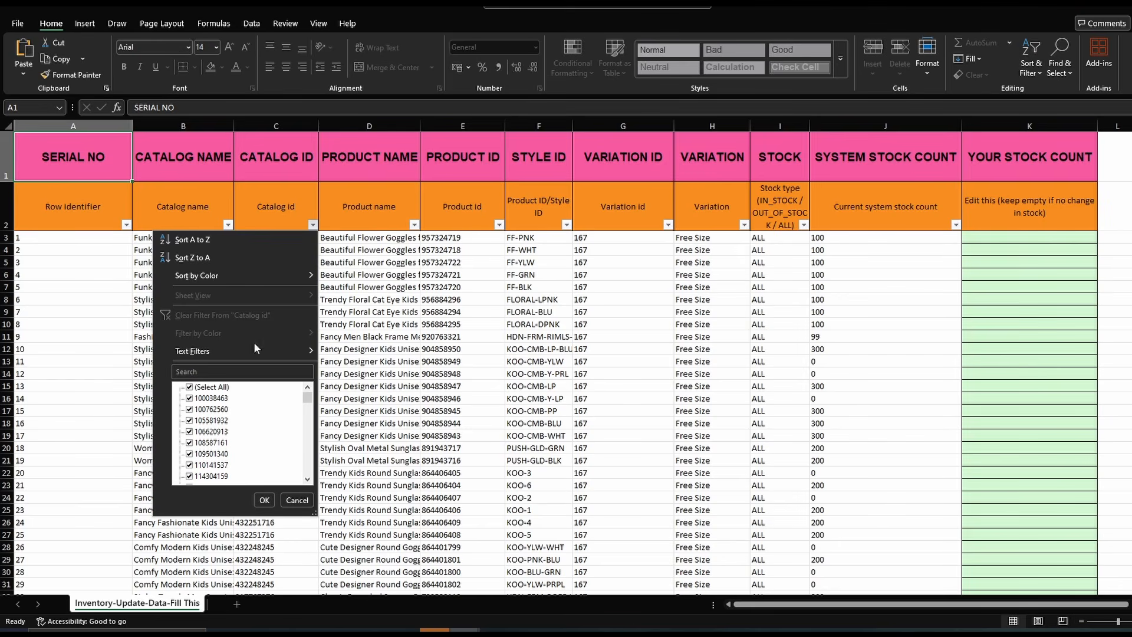
click(194, 370)
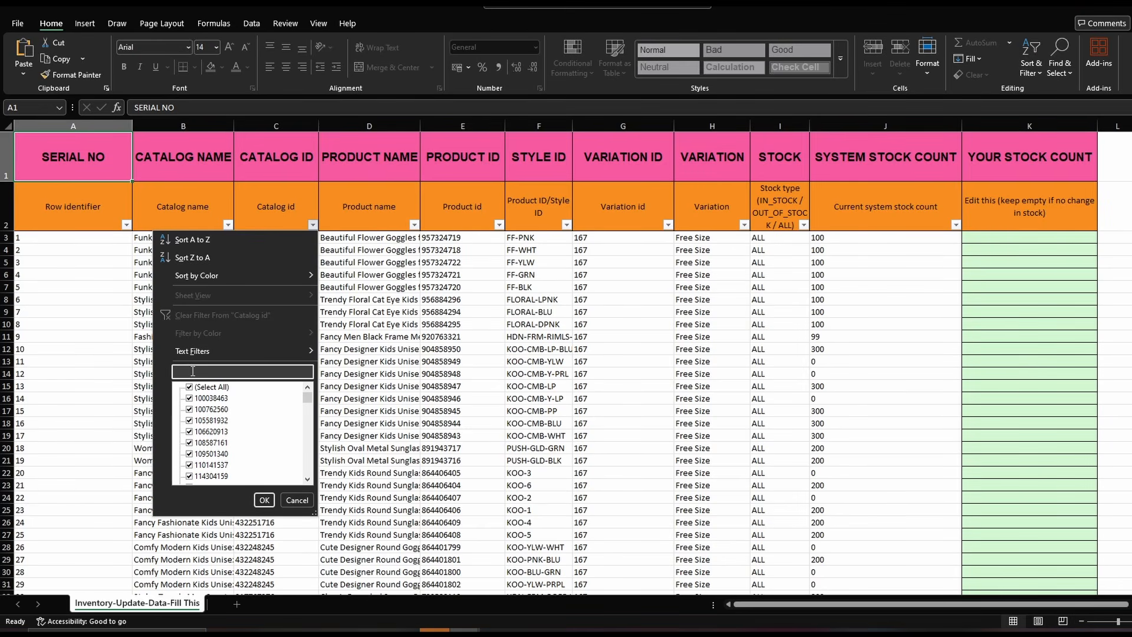
text(462078065)
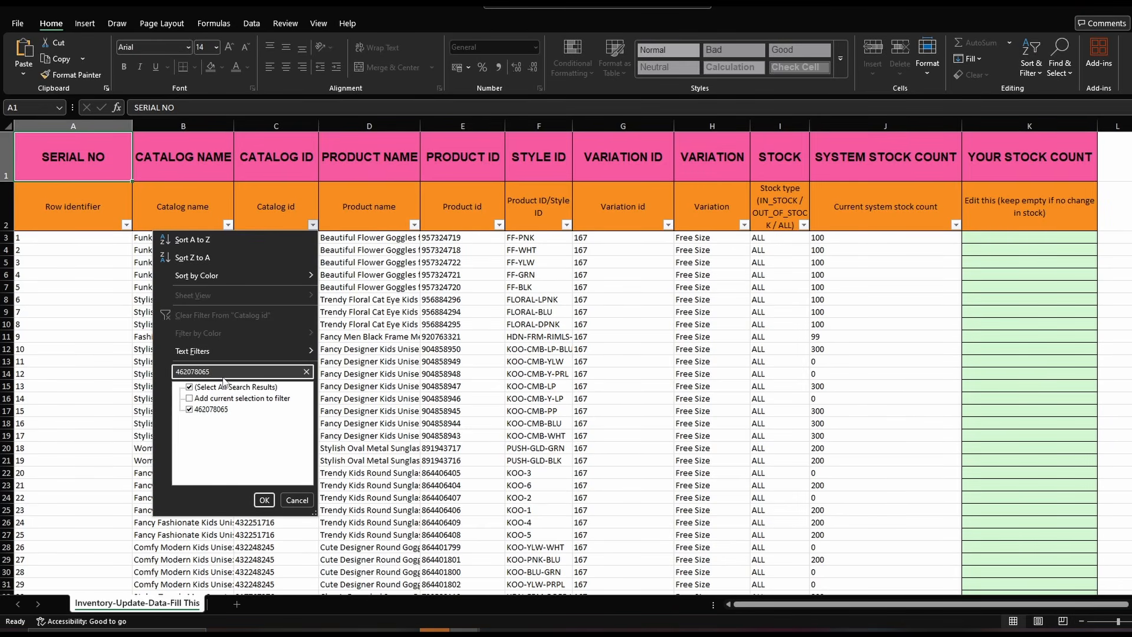
click(265, 500)
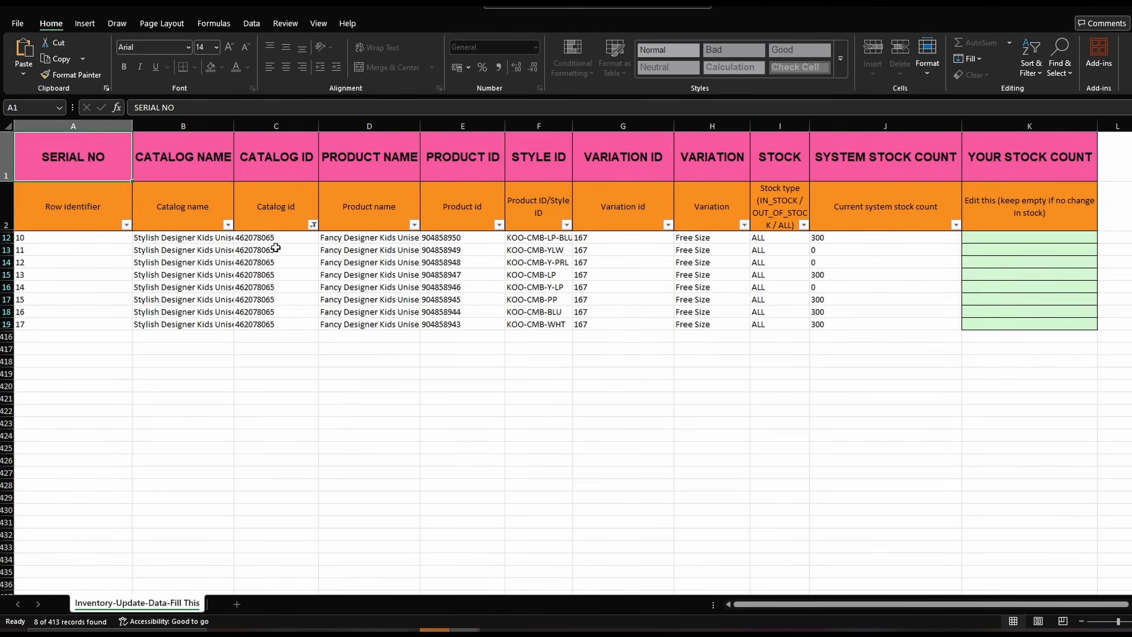
- Copy Catalog ID 462078065 from the first filtered inventory row into cell A2 of the price-change template
click(261, 238)
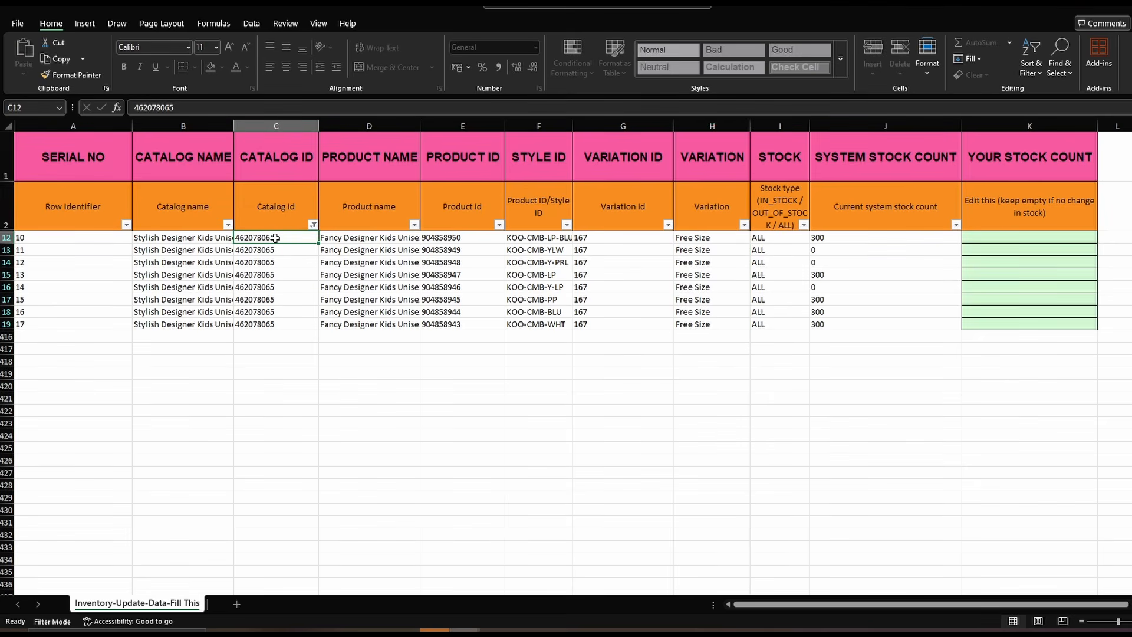
key(ctrl+c)
click(464, 631)
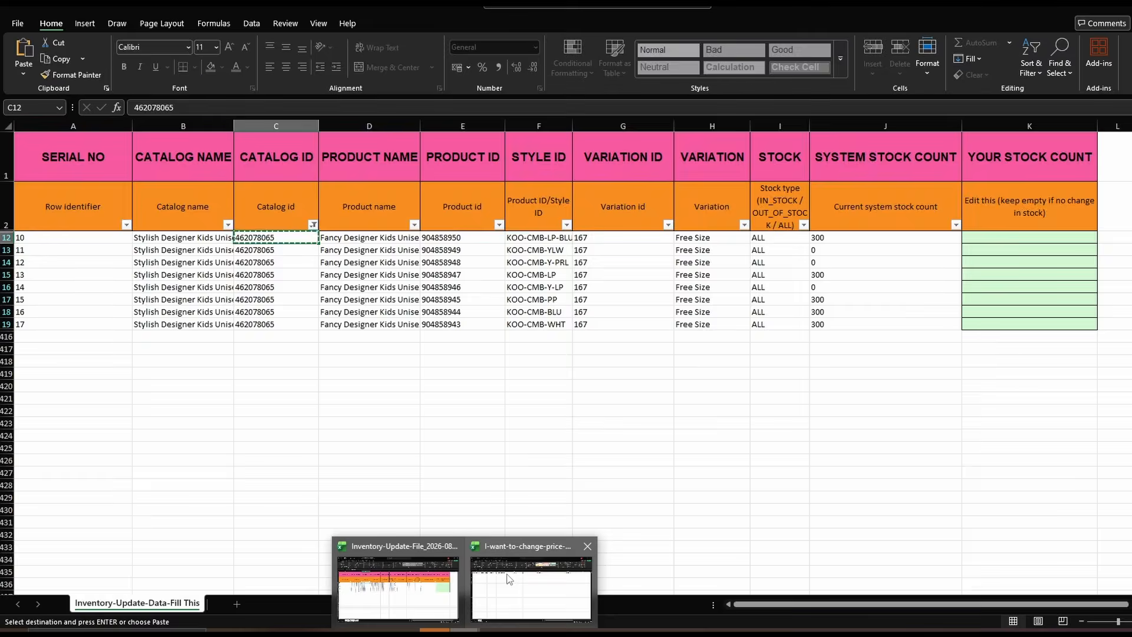
click(508, 578)
right_click(60, 157)
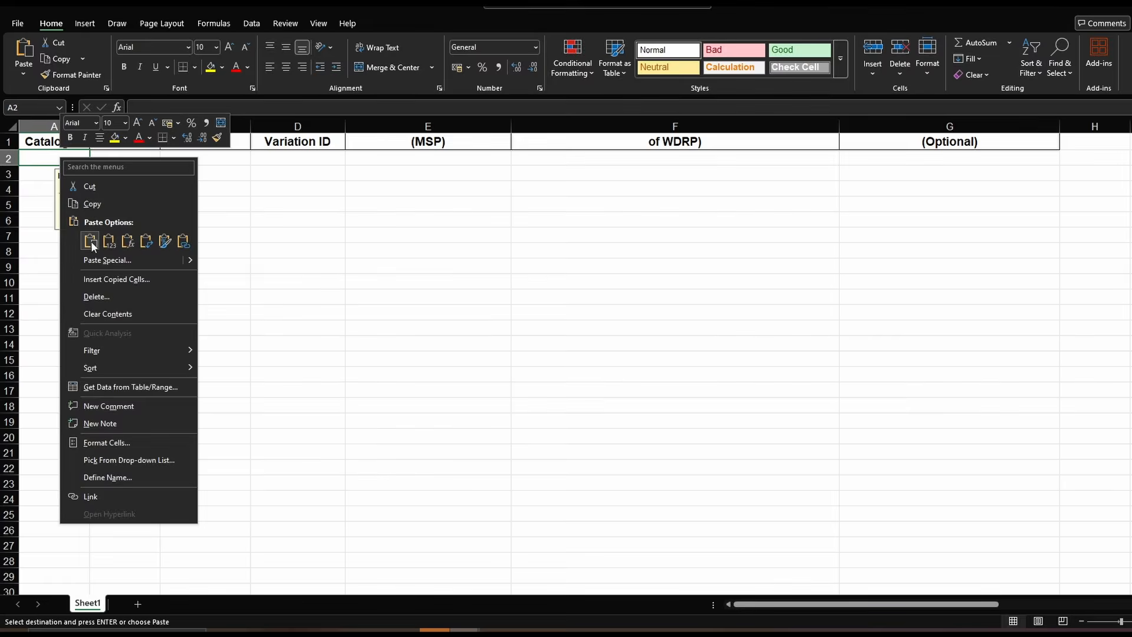
click(91, 242)
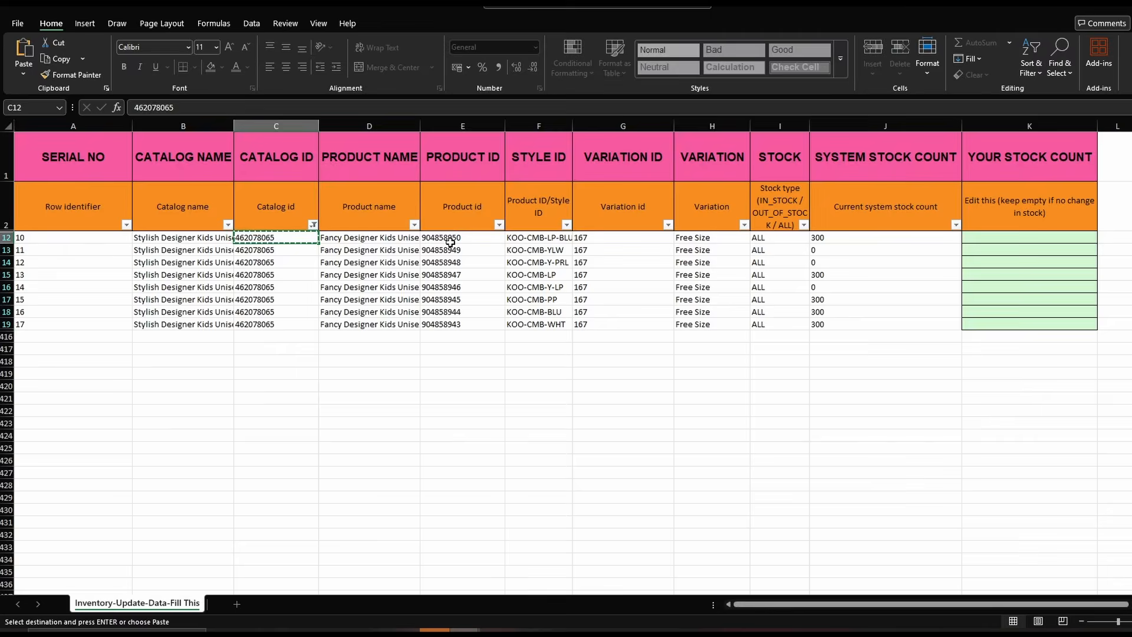
- Copy Product ID 904858950 from the first filtered inventory row into cell B2 of the price-change template
click(451, 240)
right_click(450, 241)
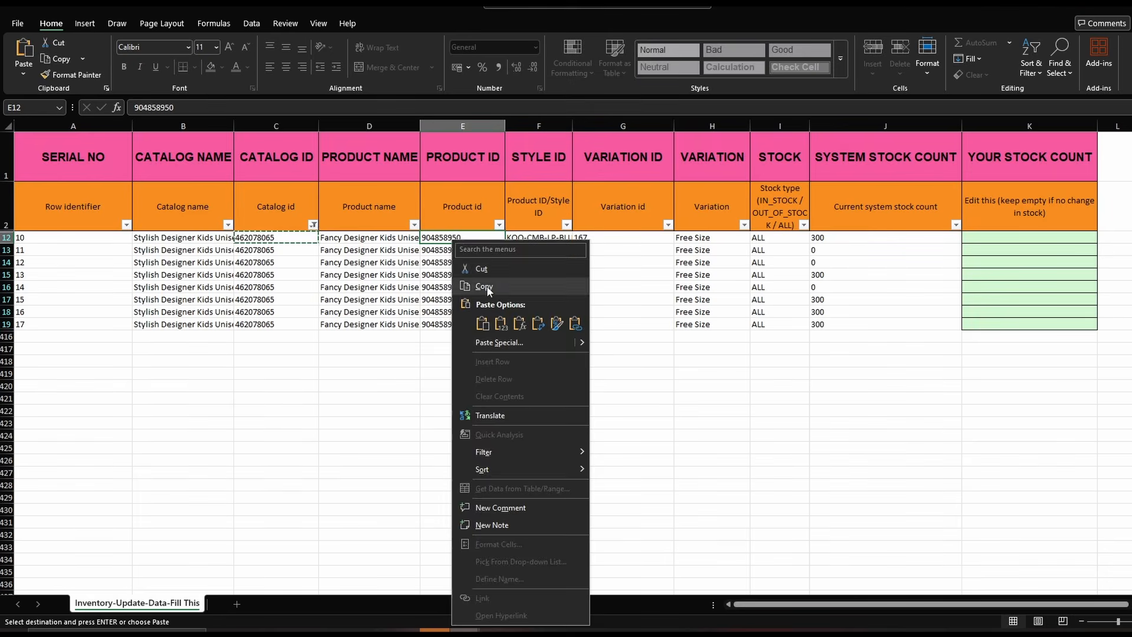
click(472, 269)
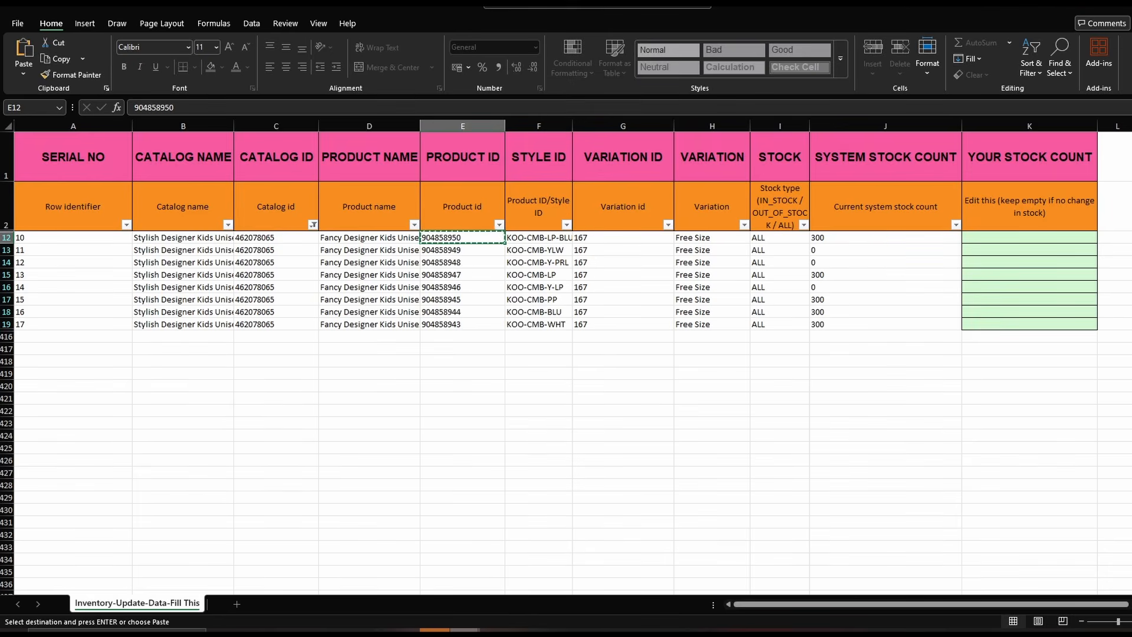
mouse_move(464, 631)
click(525, 584)
right_click(117, 159)
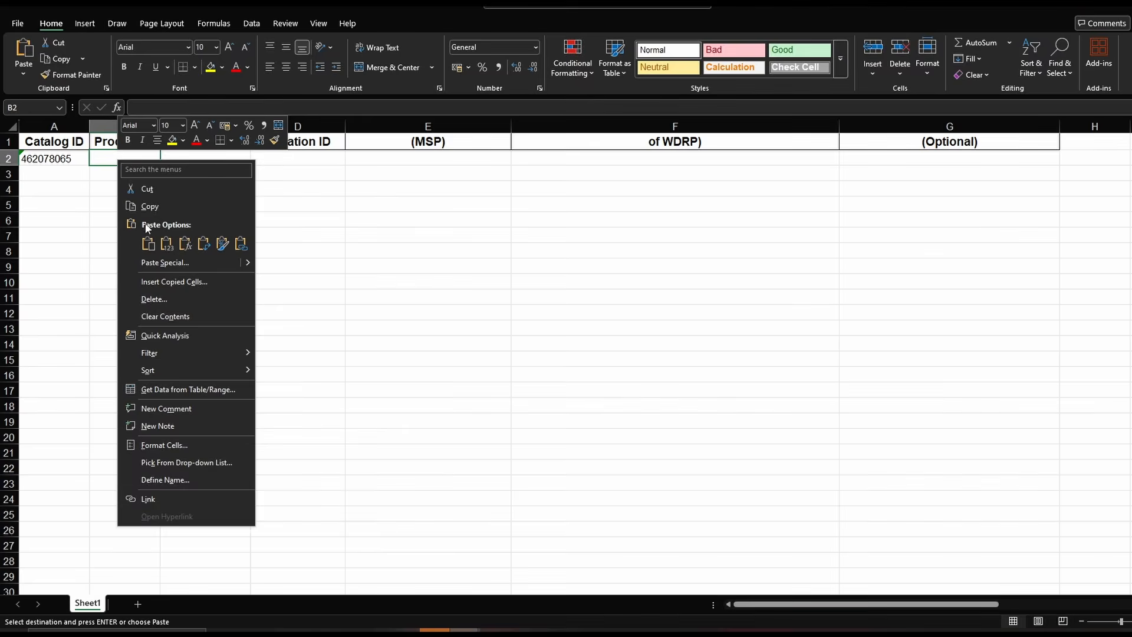
click(148, 243)
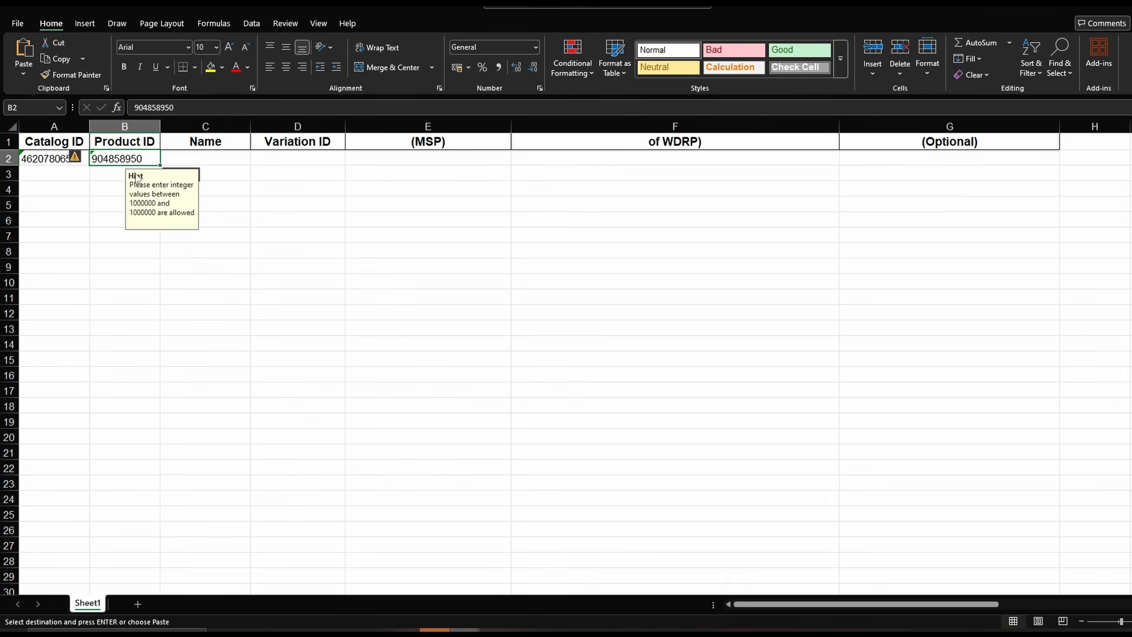
- Copy the variation Free Size from the first filtered inventory row into the template's Variation Name cell C2
click(198, 161)
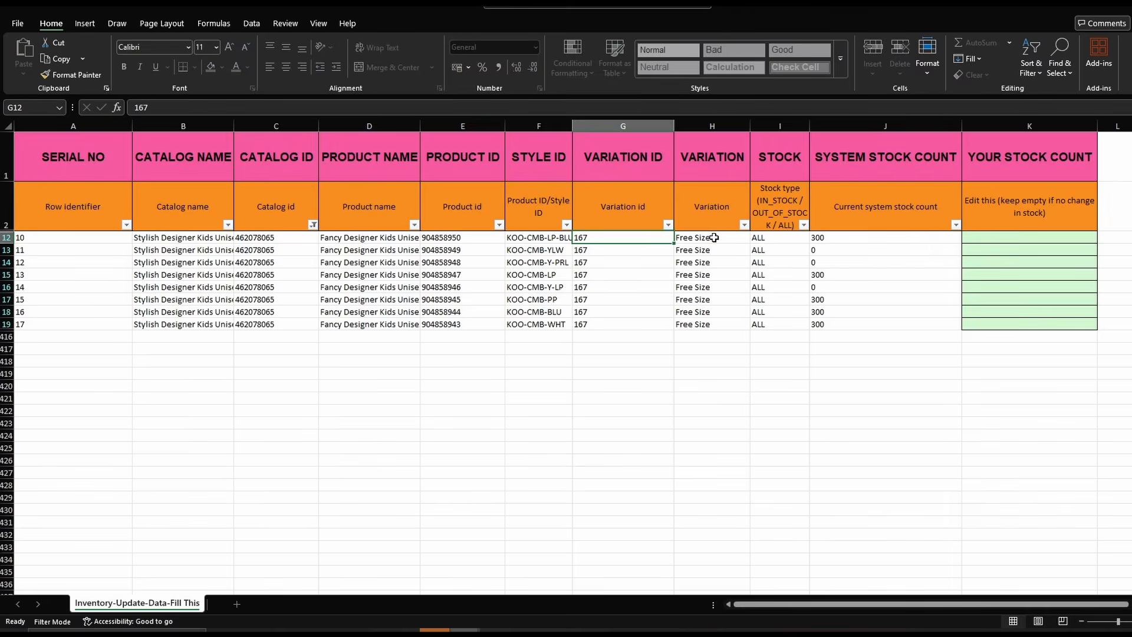
click(714, 238)
right_click(714, 237)
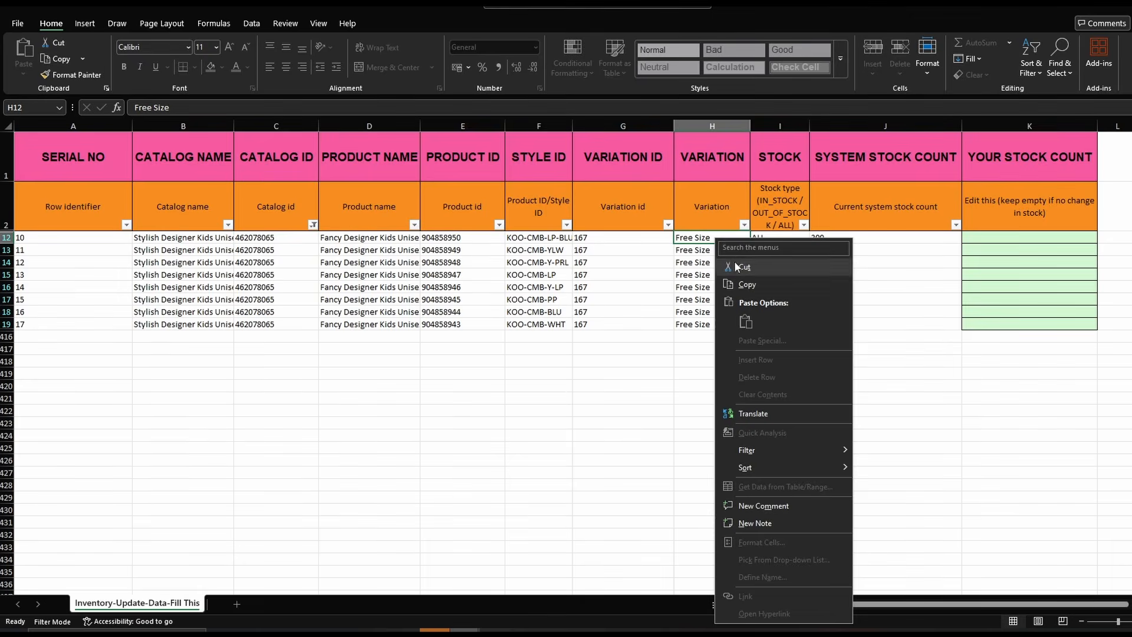
click(743, 288)
click(511, 607)
right_click(198, 161)
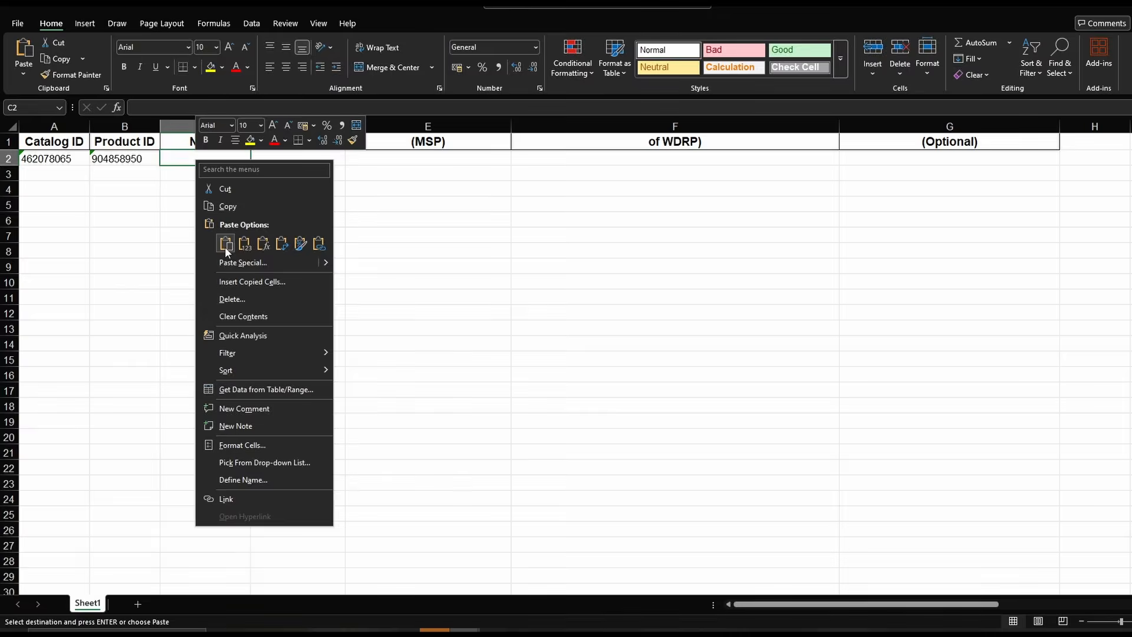
click(225, 241)
- Copy Variation ID 167 from the first filtered inventory row into cell D2 of the price-change template
right_click(608, 239)
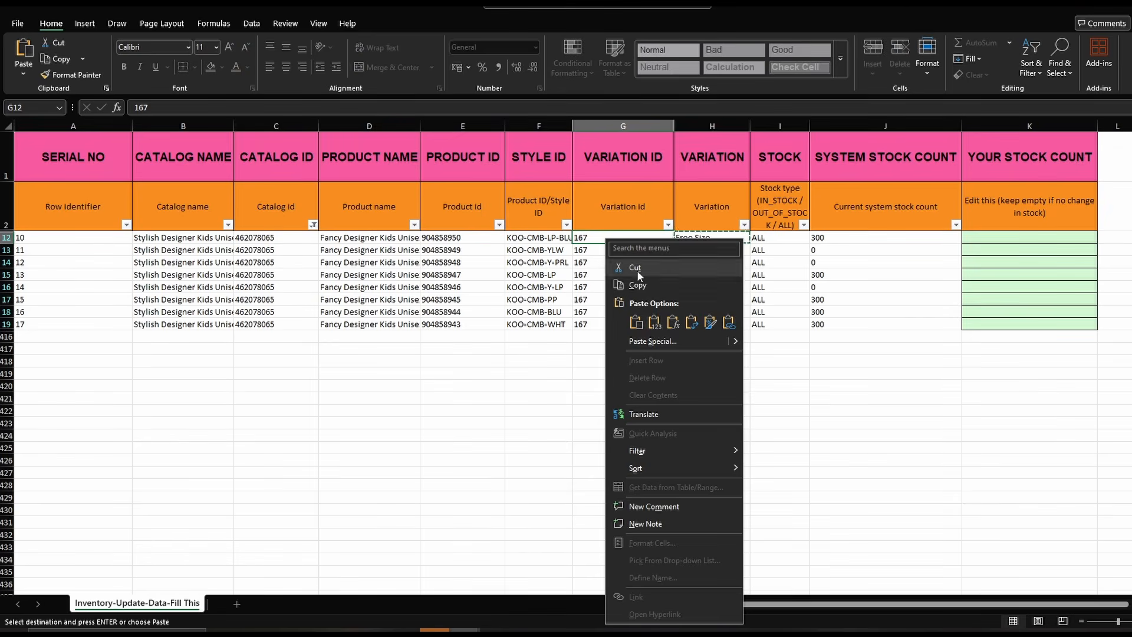
click(638, 286)
right_click(298, 160)
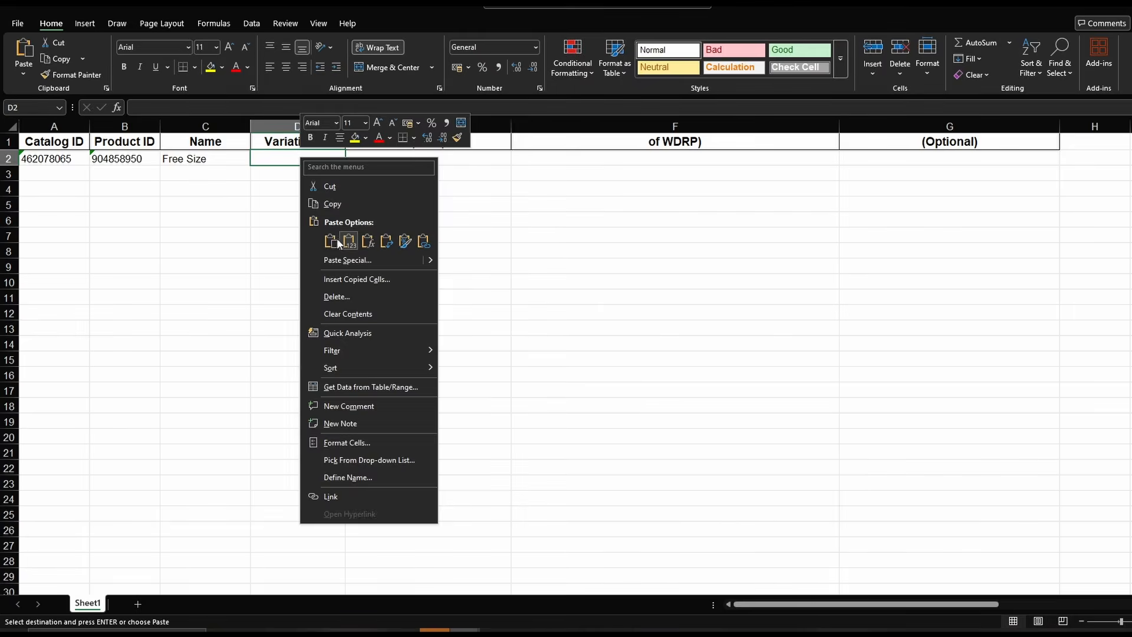
click(326, 241)
- Enter 230 as the new Meesho Selling Price in E2 and 240 as the Wrong/Defective Return Price in F2
click(427, 160)
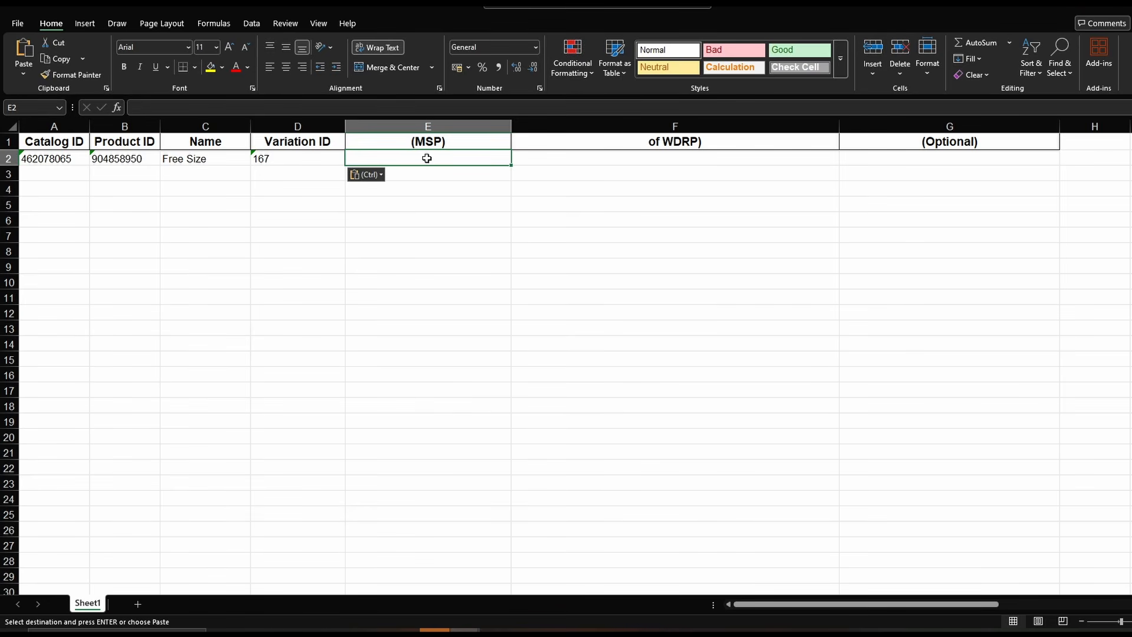
text(23)
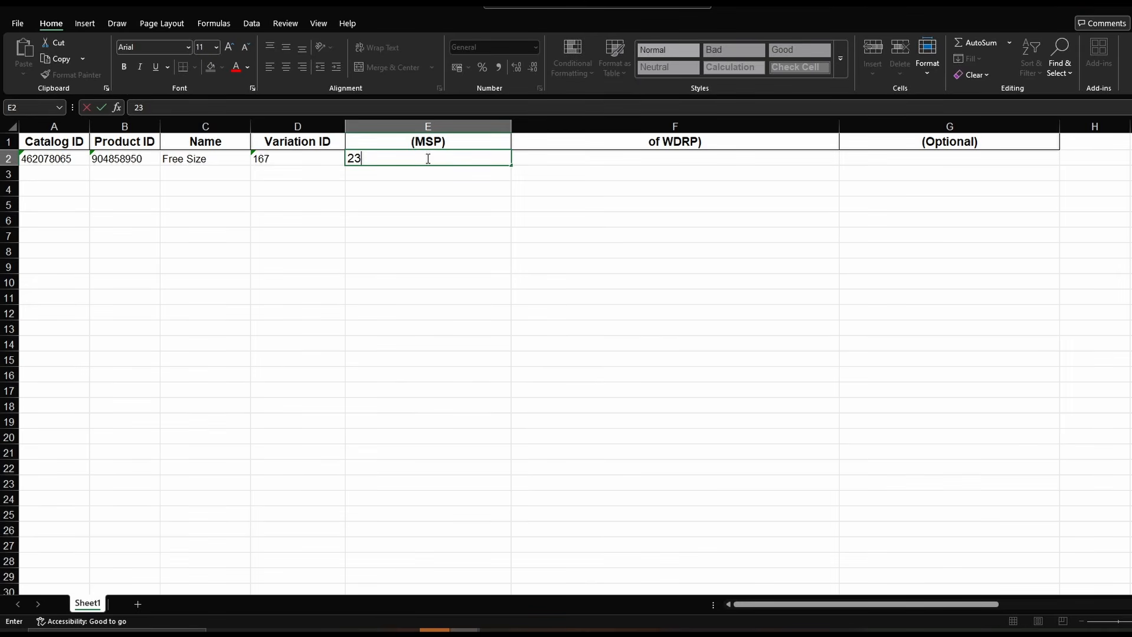
text(0)
click(619, 160)
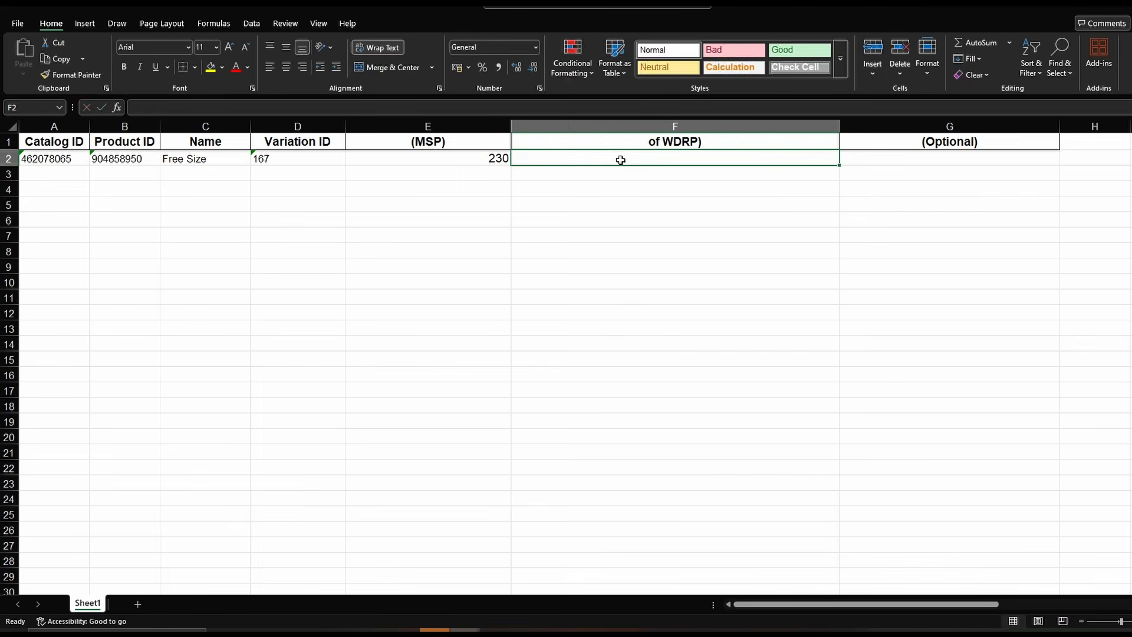
text(24)
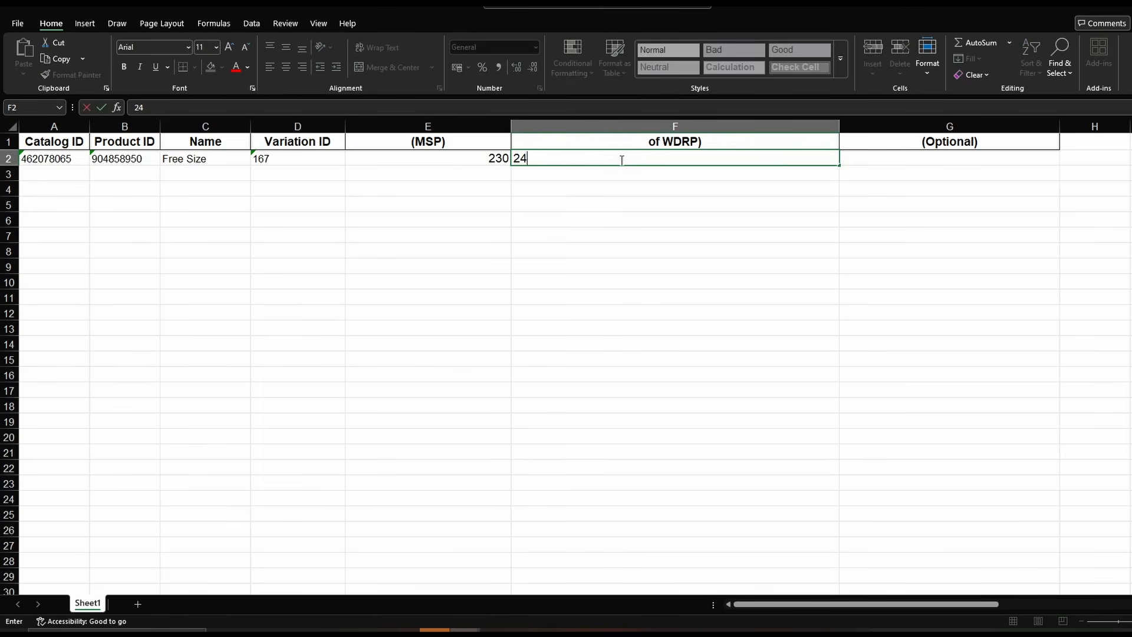
text(0)
key(ctrl+Return)
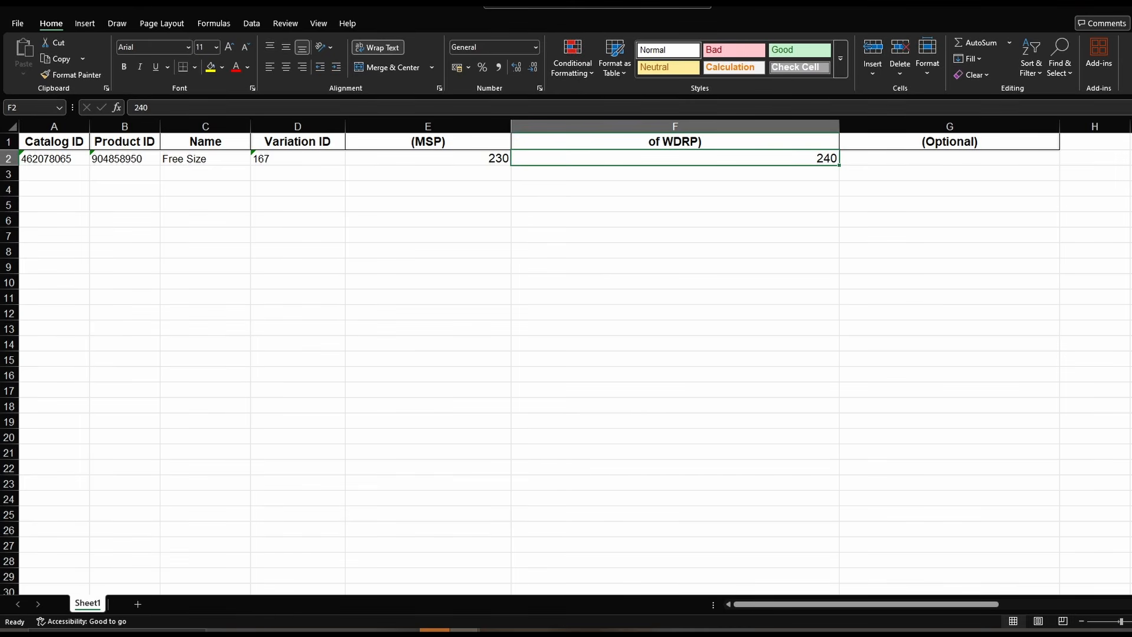
- Switch to the Meesho support ticket in the browser and upload the filled template I-want-to-change-price-of-a-product_catalog6
key(alt+Tab)
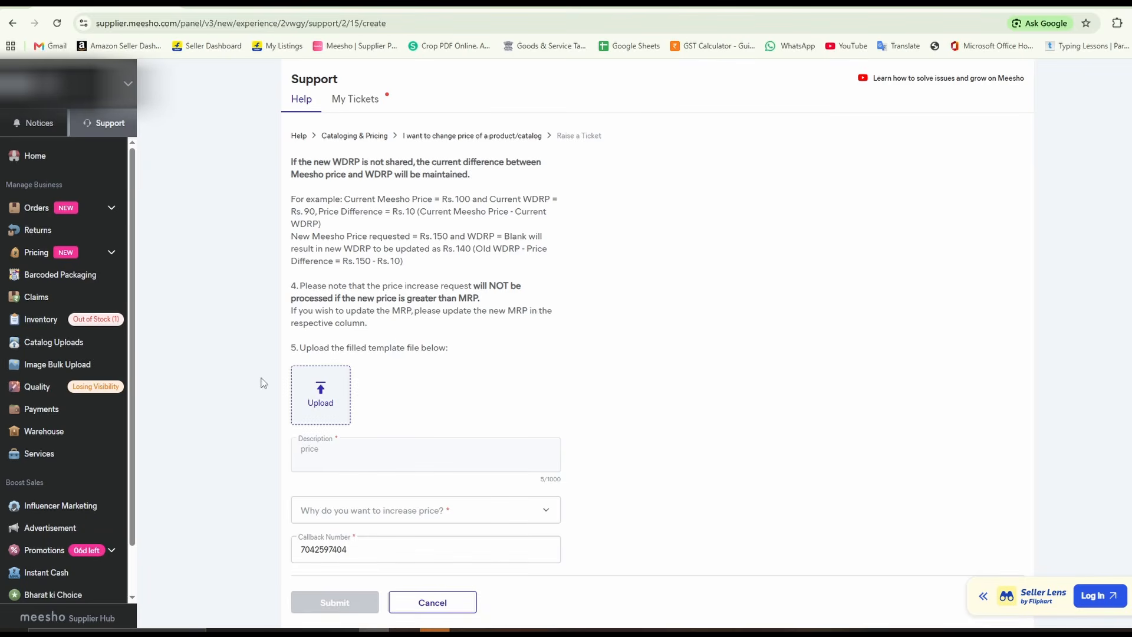
click(323, 404)
click(564, 257)
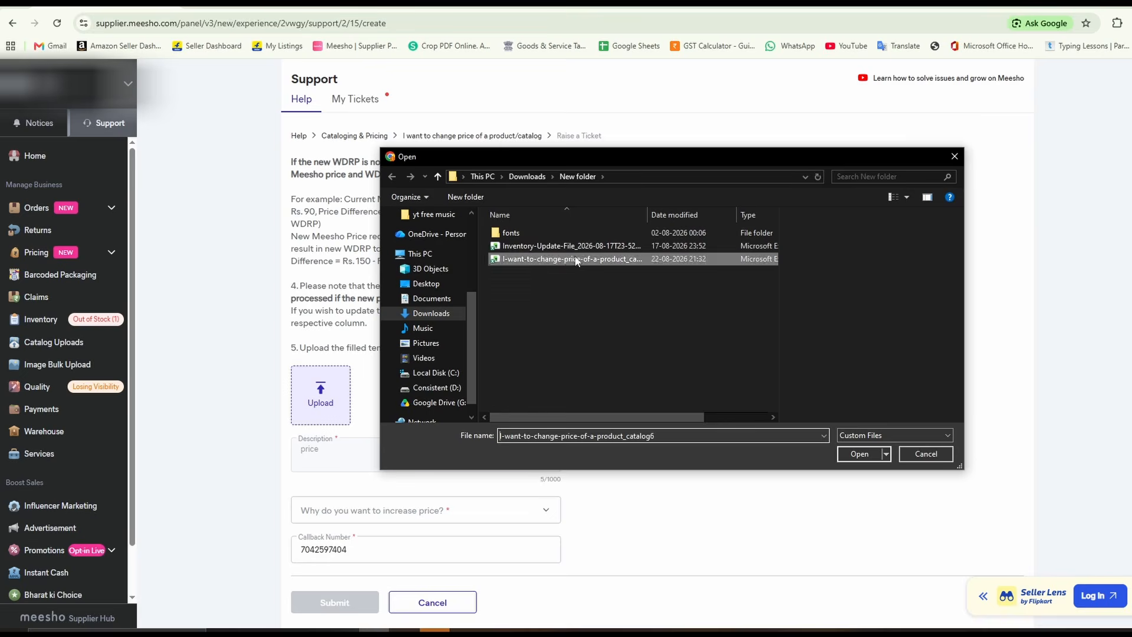
click(856, 453)
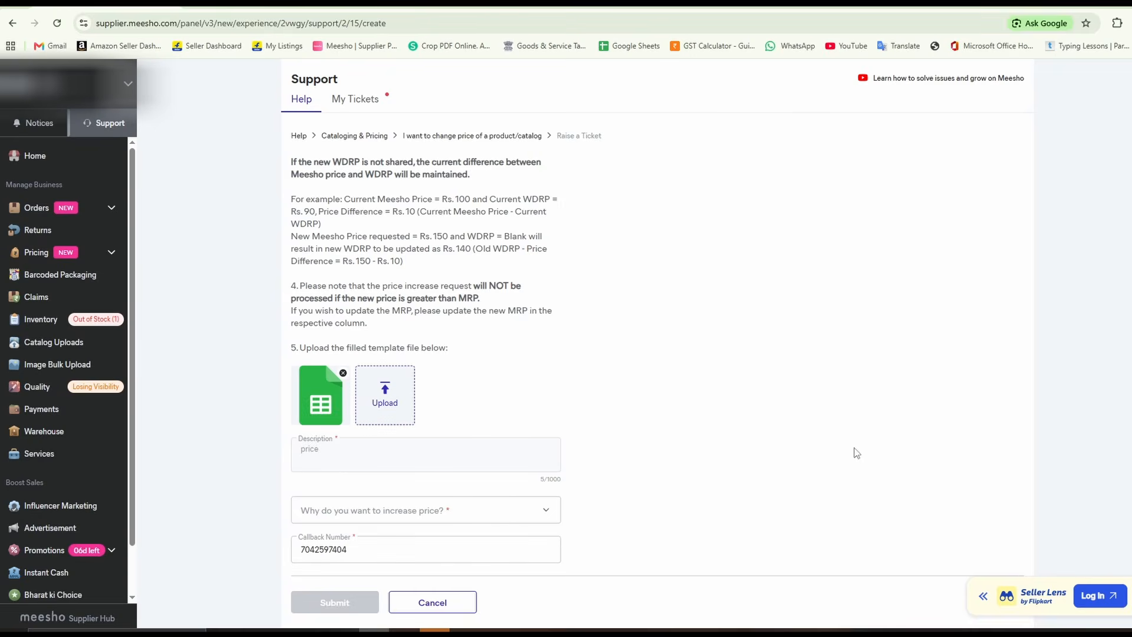
- Submit the ticket with "Increase in raw material costs temporarily" as the price increase reason, and open the list of all tickets
click(519, 509)
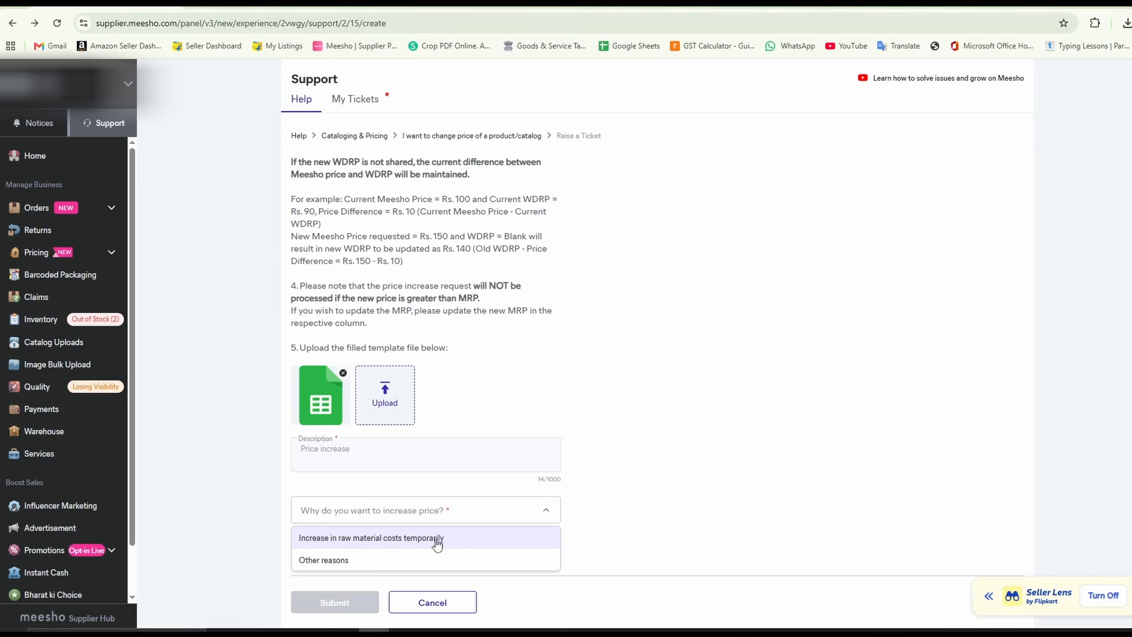
click(393, 539)
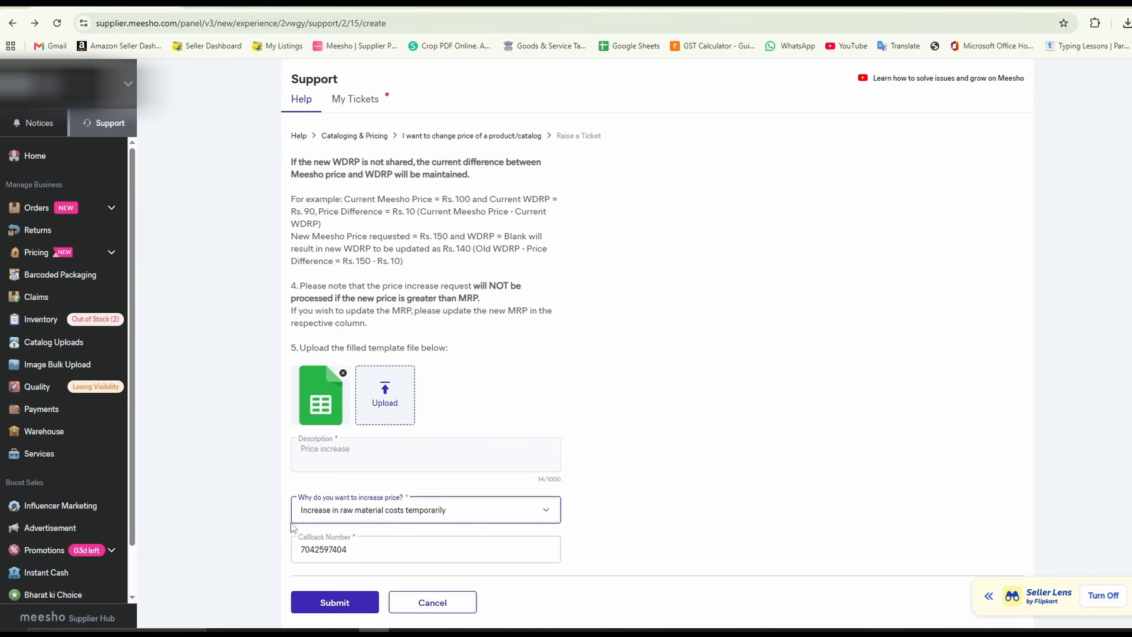
click(482, 568)
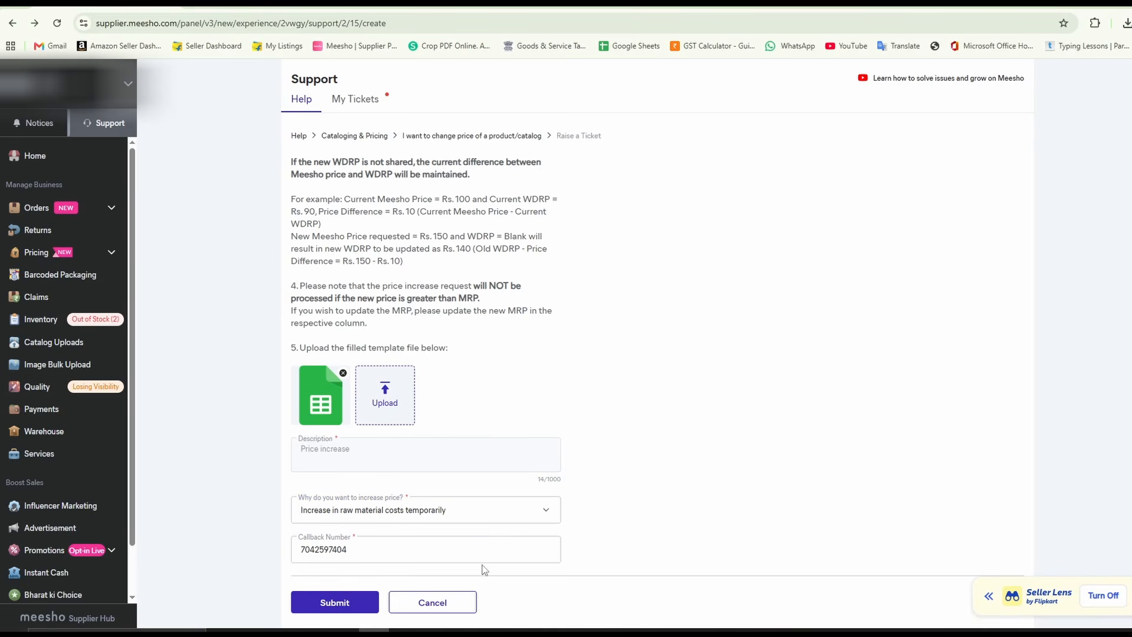
click(348, 603)
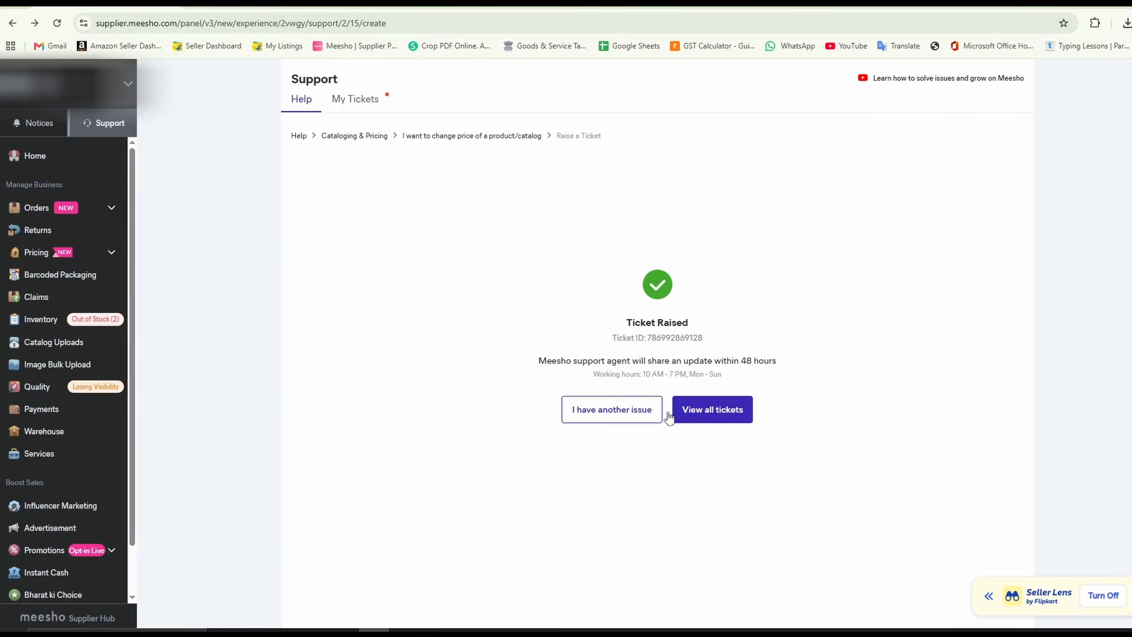
click(713, 409)
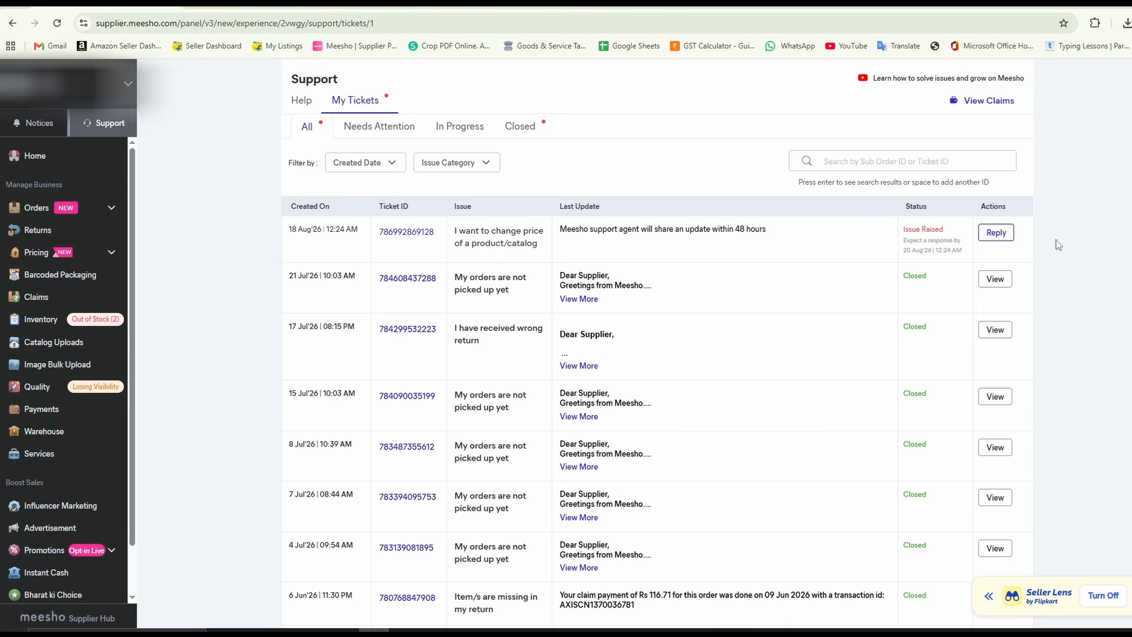